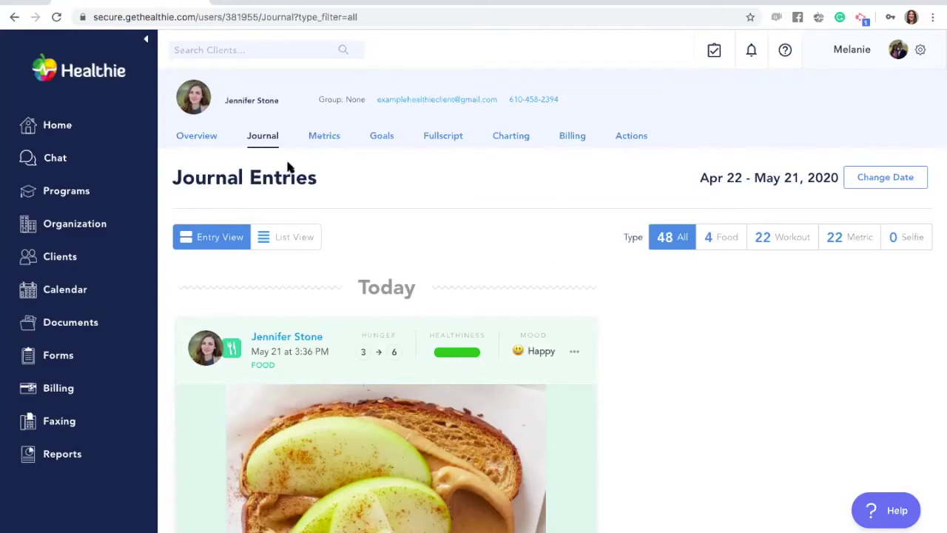
Step: Examine today's food entries in the client's journal, including photos, hunger, healthiness, mood, reflections and the comment and reaction options
scroll(431, 265, down, 3)
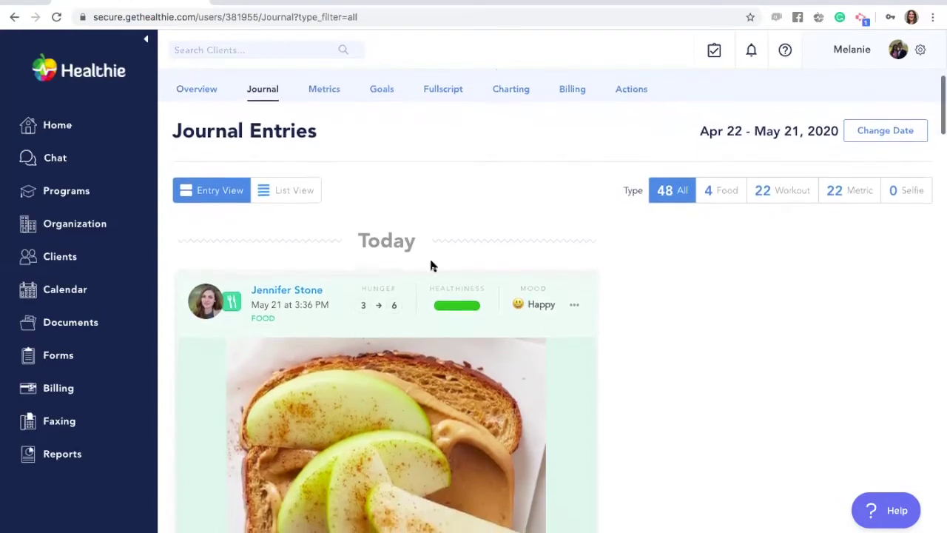
scroll(431, 265, down, 3)
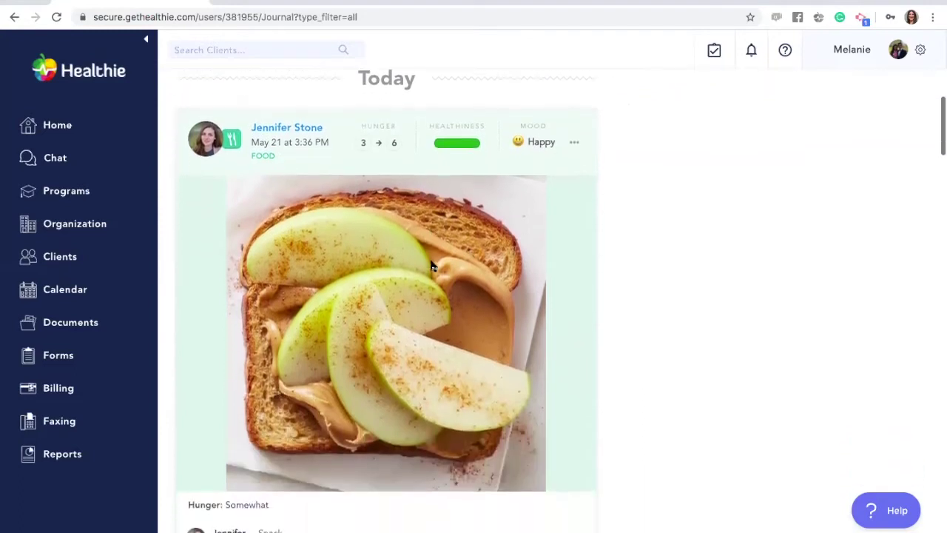
scroll(431, 265, down, 10)
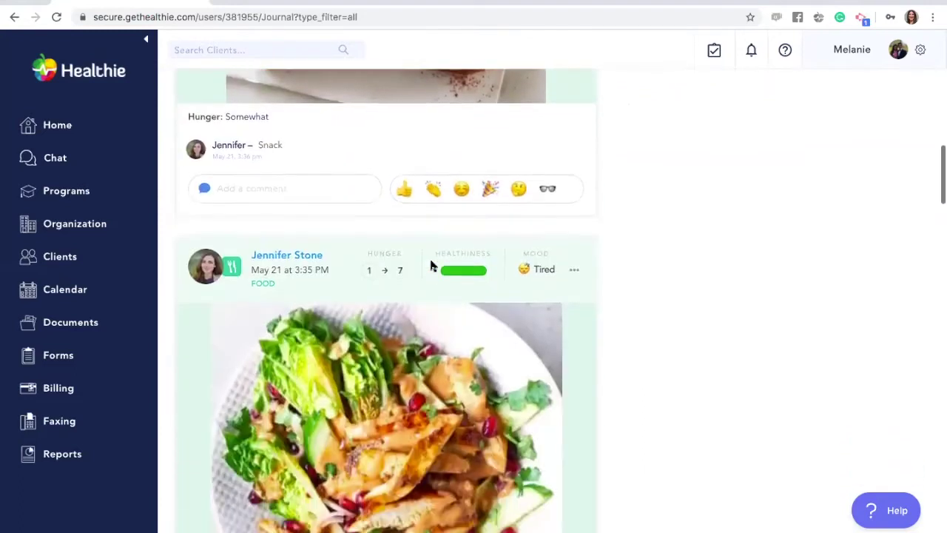
scroll(431, 265, down, 6)
scroll(432, 265, up, 10)
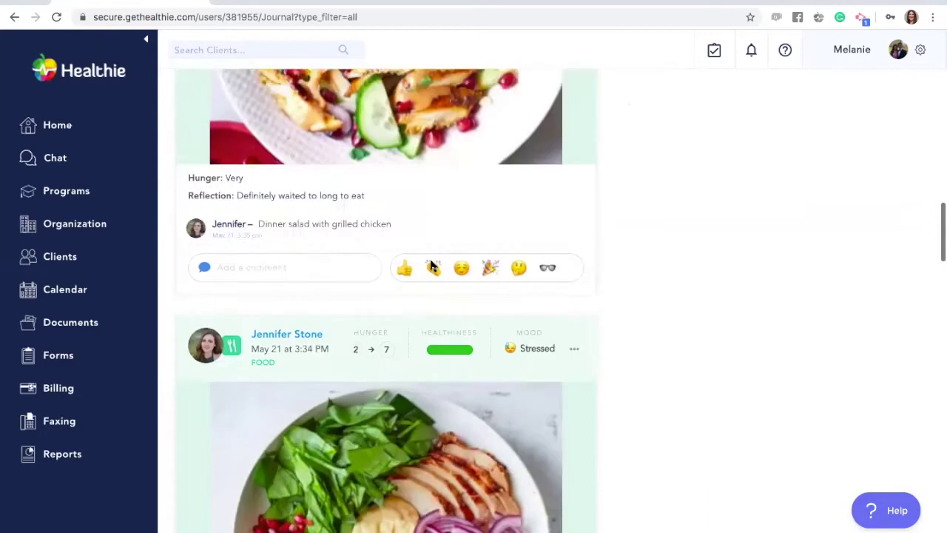
scroll(432, 264, up, 15)
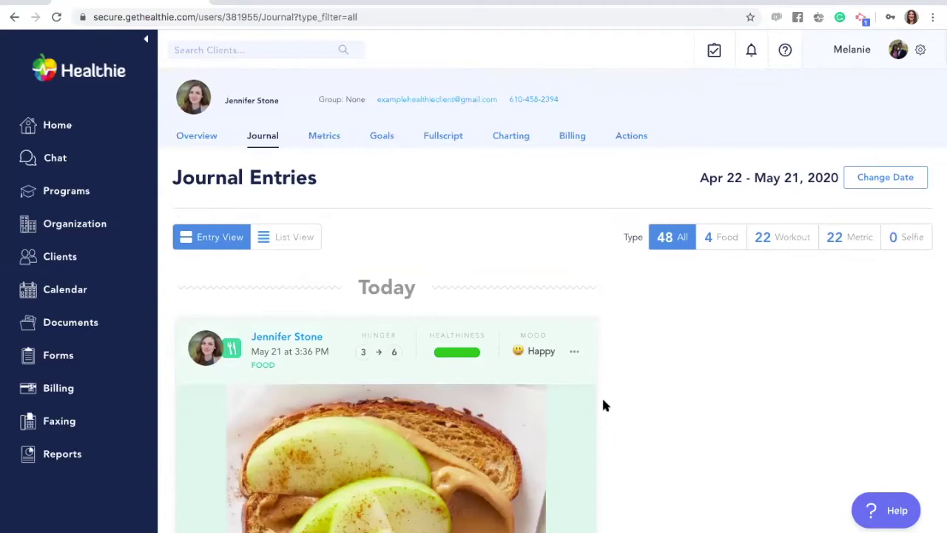
scroll(577, 433, down, 2)
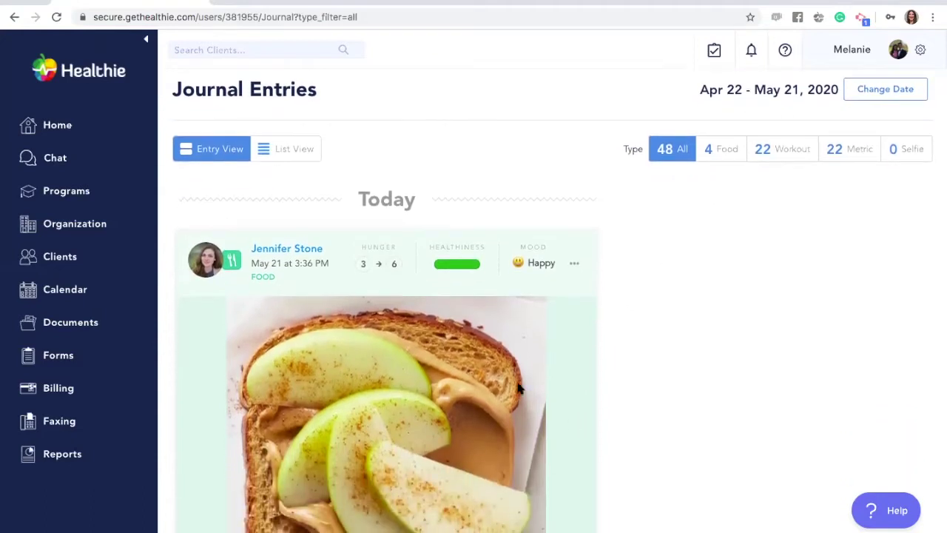
scroll(517, 387, down, 3)
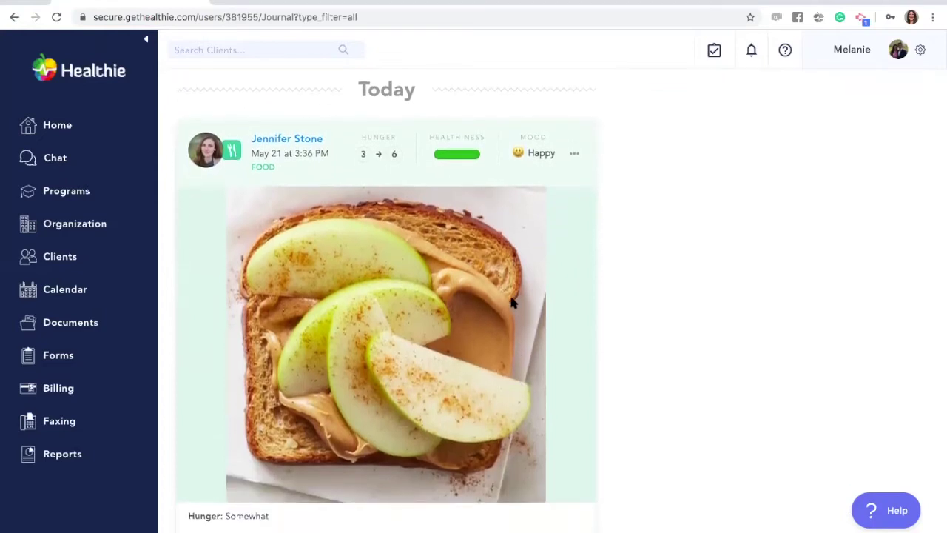
scroll(391, 493, down, 1)
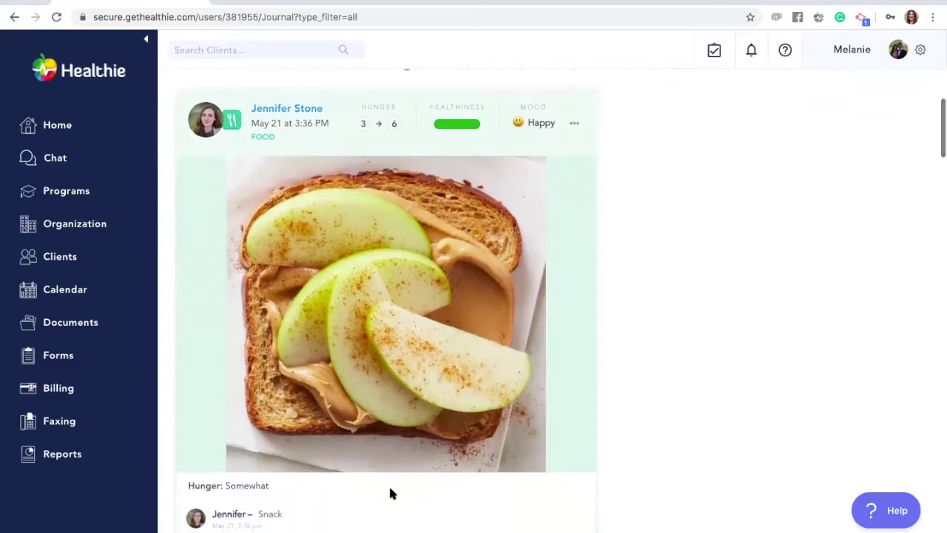
scroll(351, 494, up, 1)
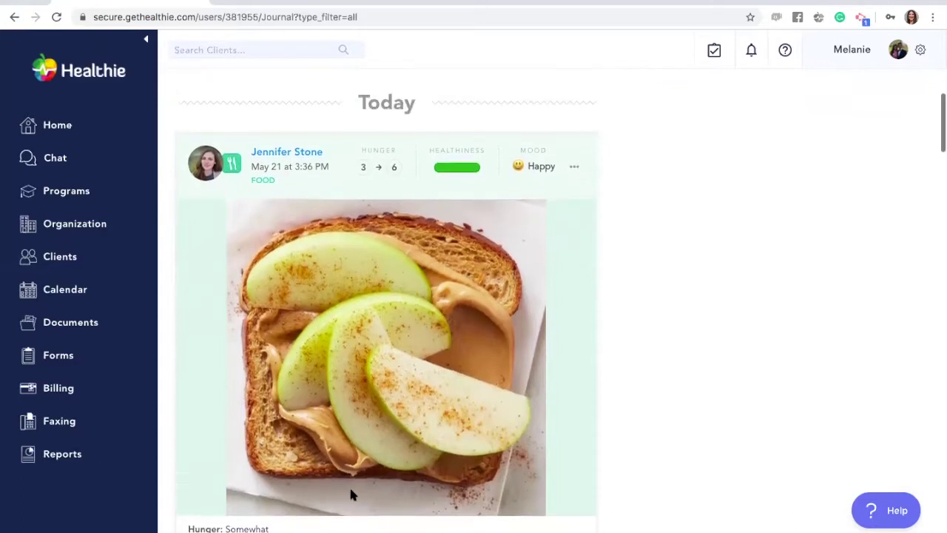
Step: Filter the journal entries by Workout and review the activity logged from Apple Health
scroll(351, 494, up, 3)
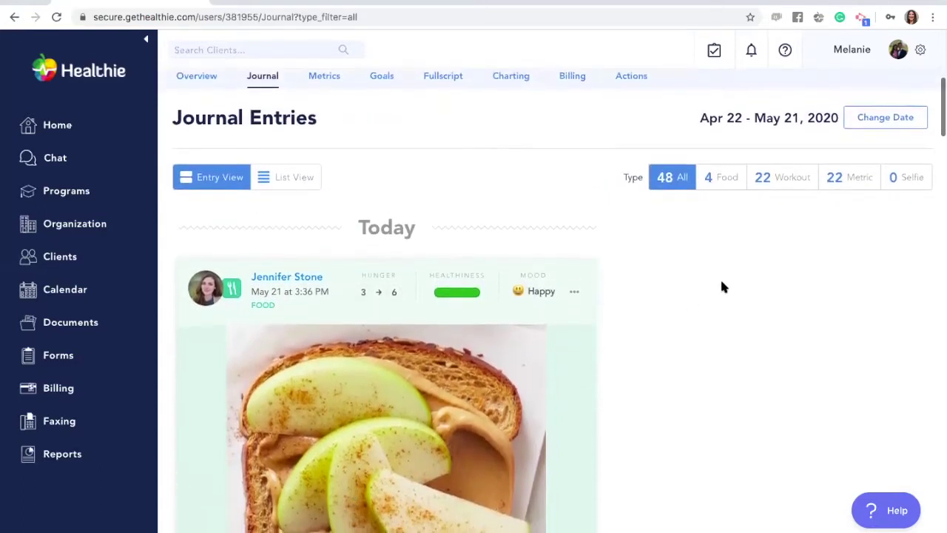
click(786, 177)
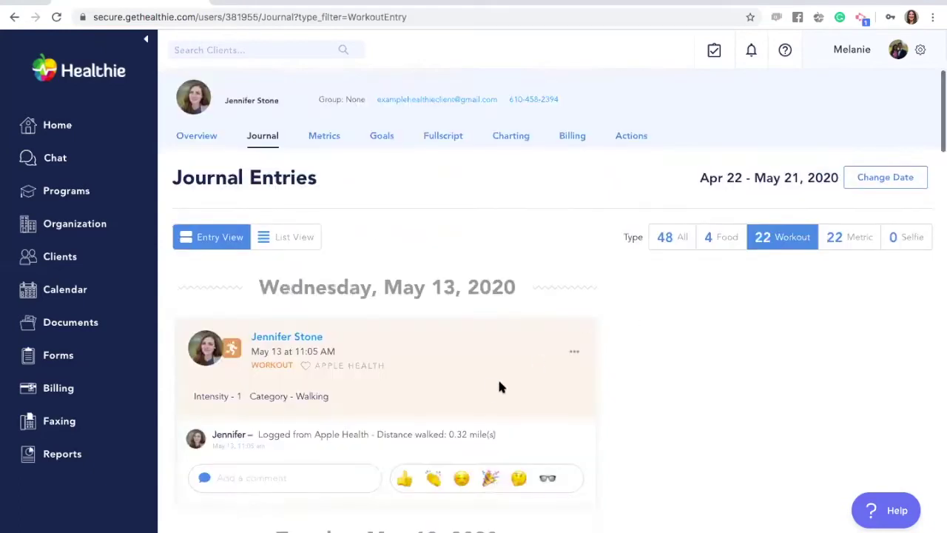
scroll(490, 393, down, 2)
scroll(489, 395, down, 2)
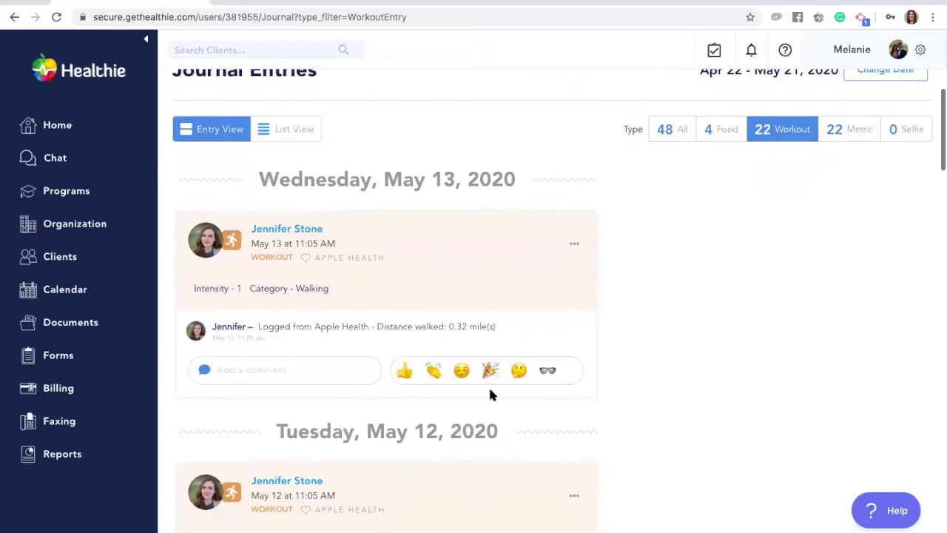
scroll(489, 394, down, 1)
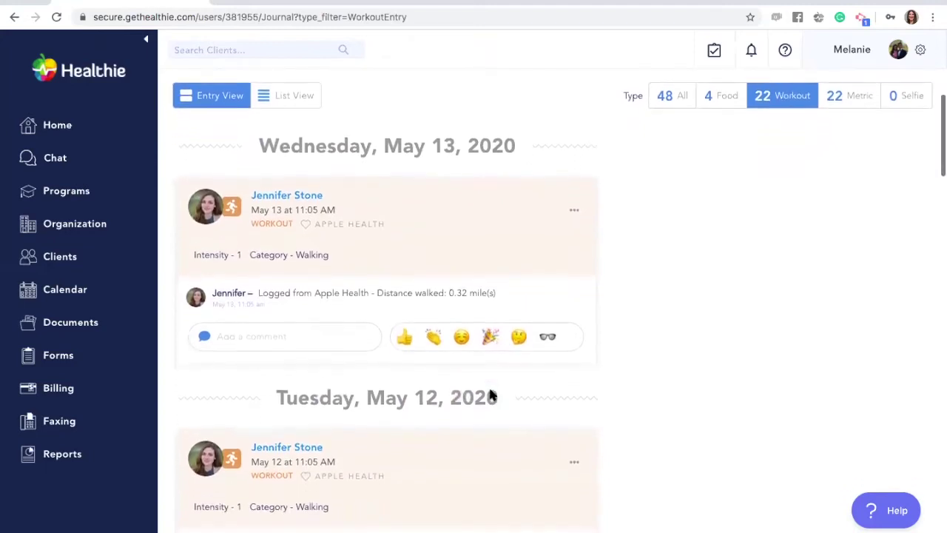
scroll(490, 394, down, 1)
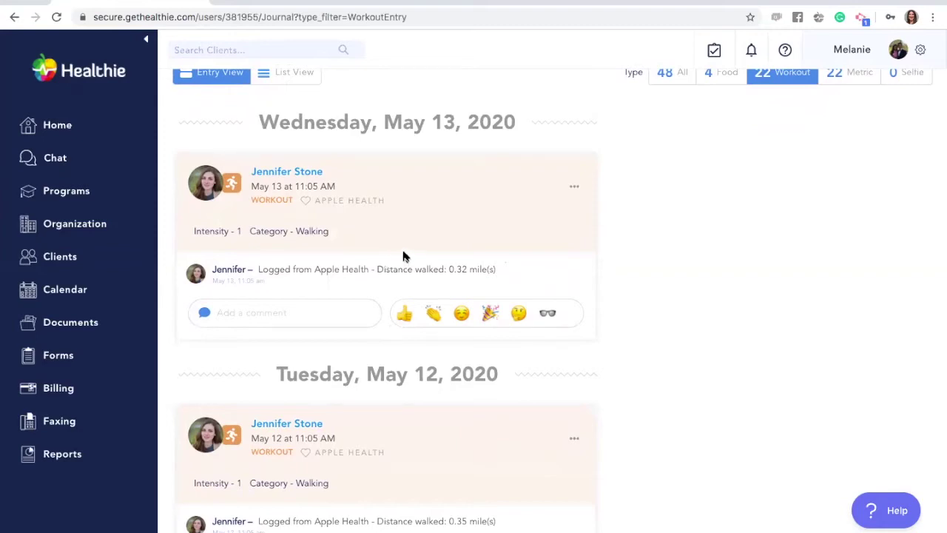
scroll(401, 260, down, 3)
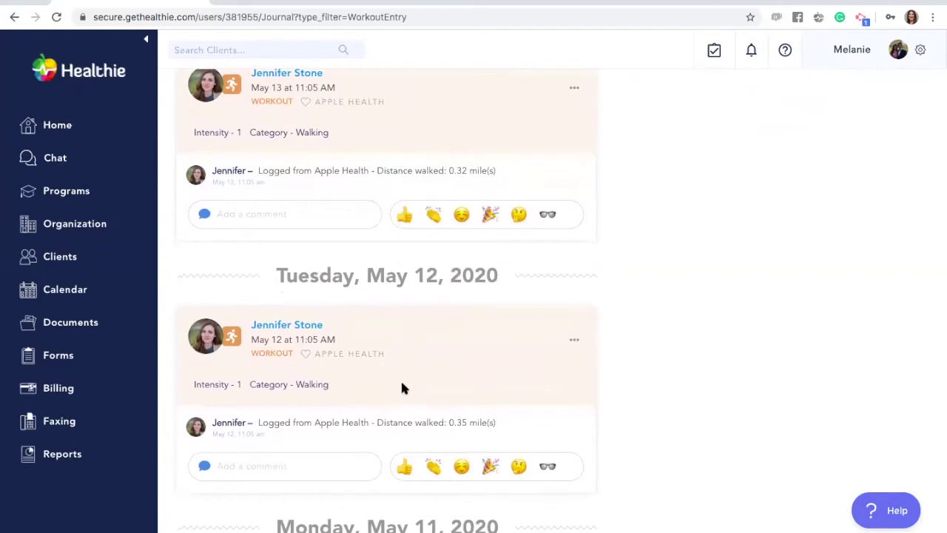
scroll(402, 388, up, 3)
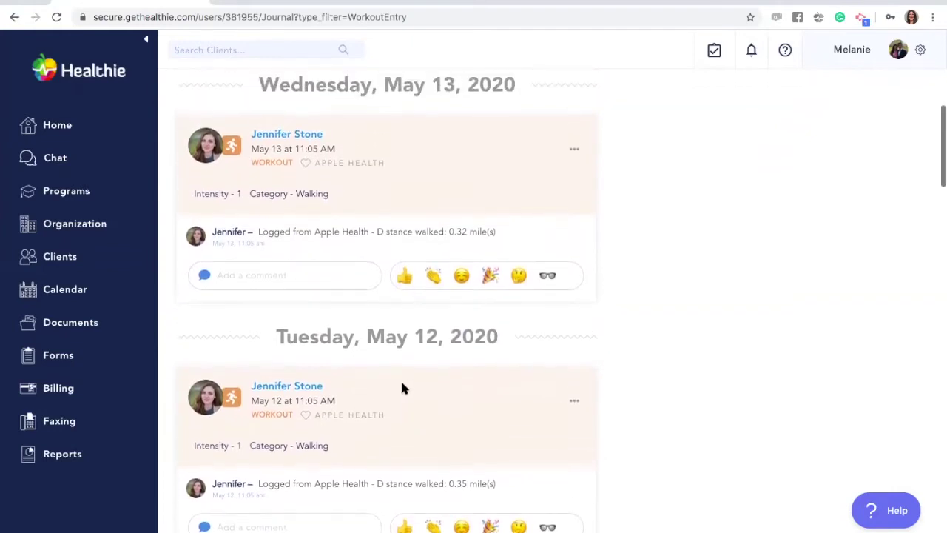
scroll(402, 388, up, 3)
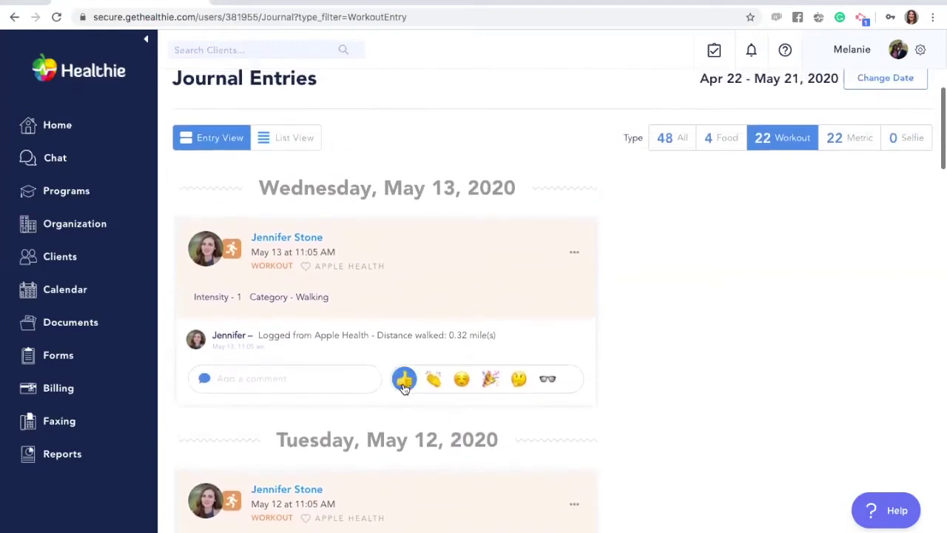
scroll(387, 355, down, 4)
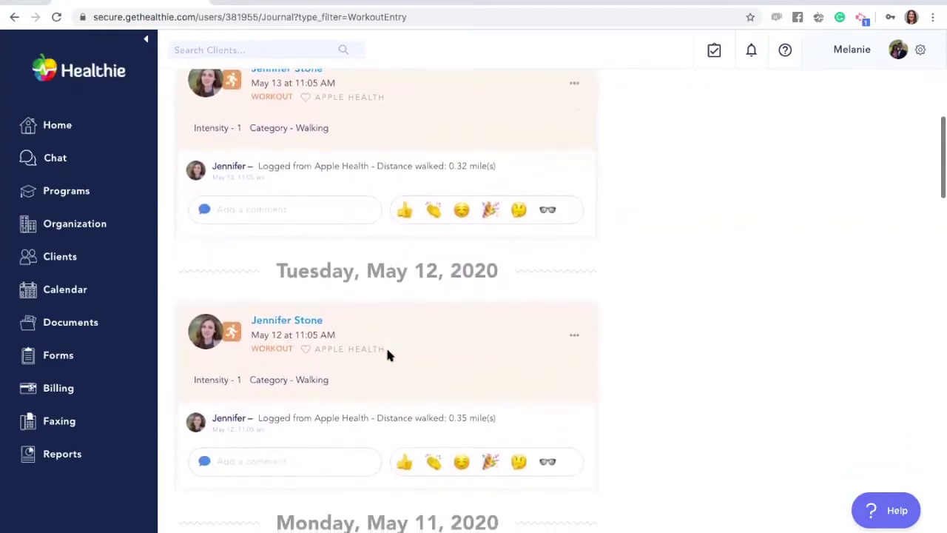
Step: Filter the journal entries by Metric and review the daily step entries logged from Apple Health
scroll(387, 356, up, 5)
scroll(387, 355, up, 1)
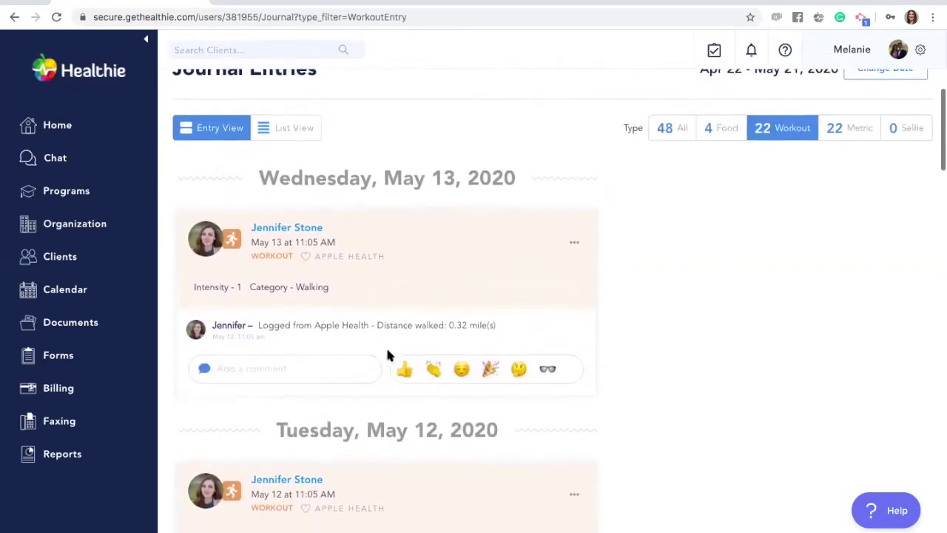
click(843, 126)
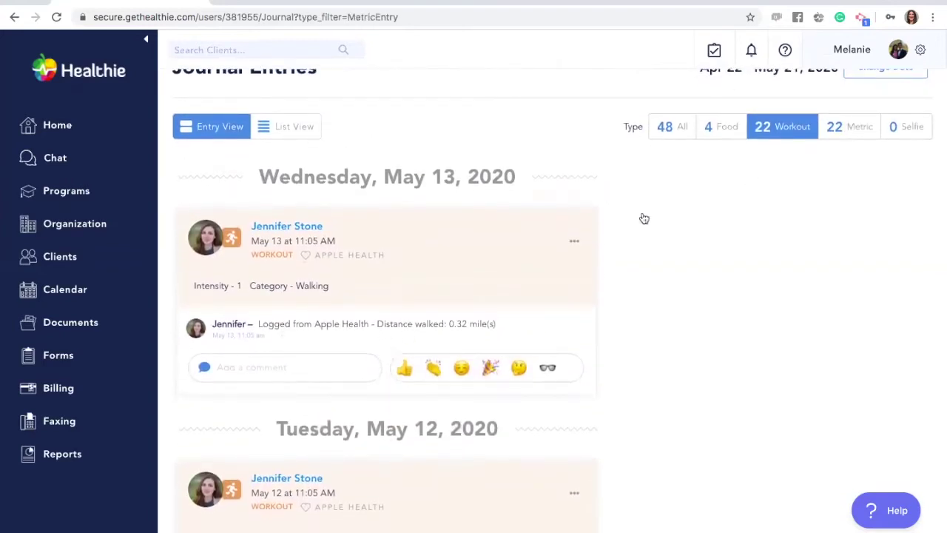
scroll(452, 383, down, 3)
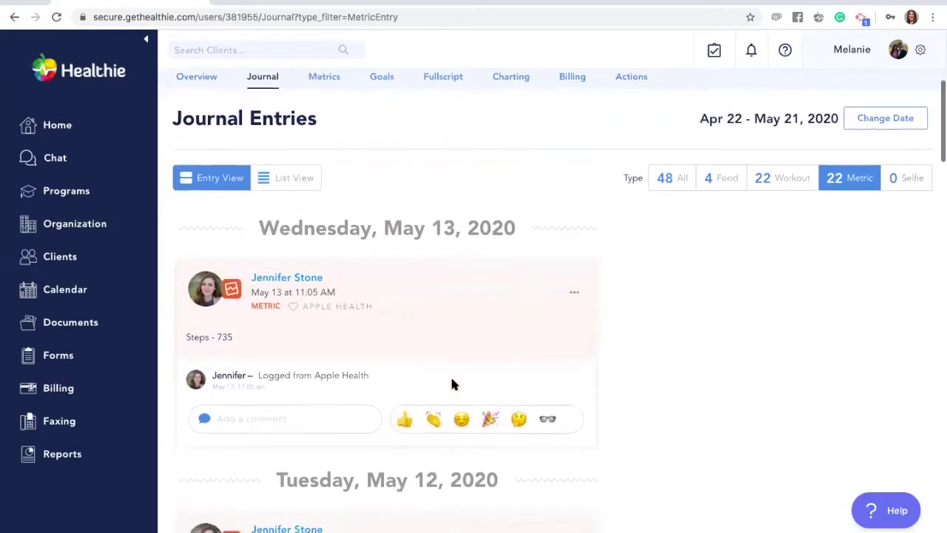
scroll(453, 383, down, 2)
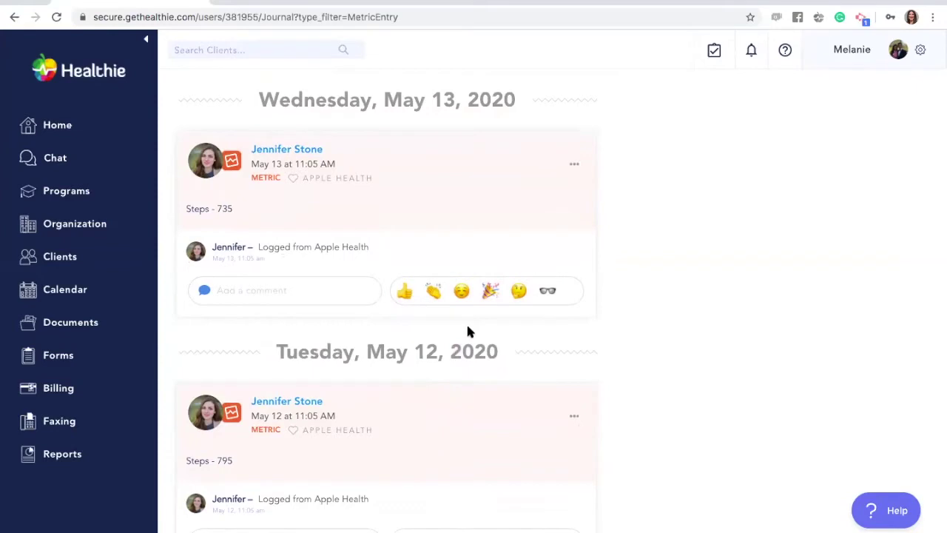
scroll(433, 265, down, 2)
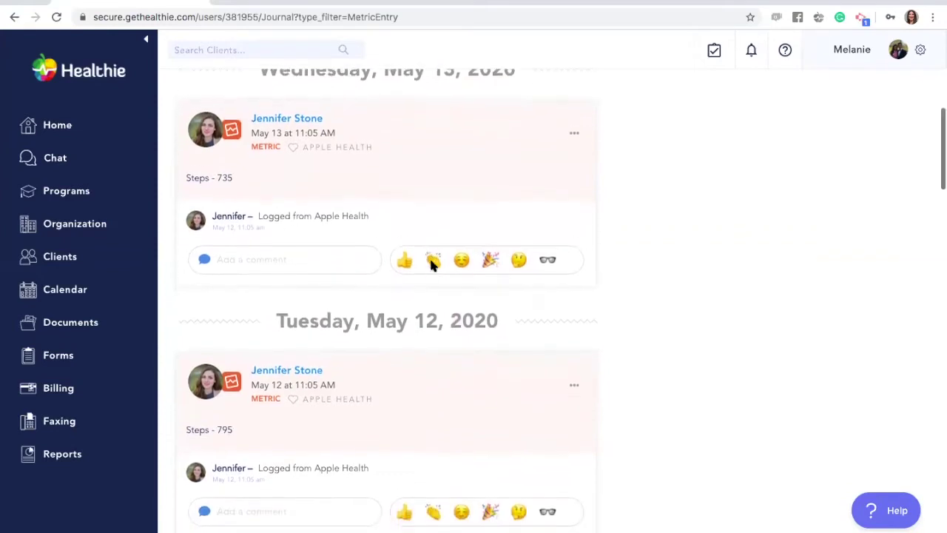
scroll(392, 370, down, 4)
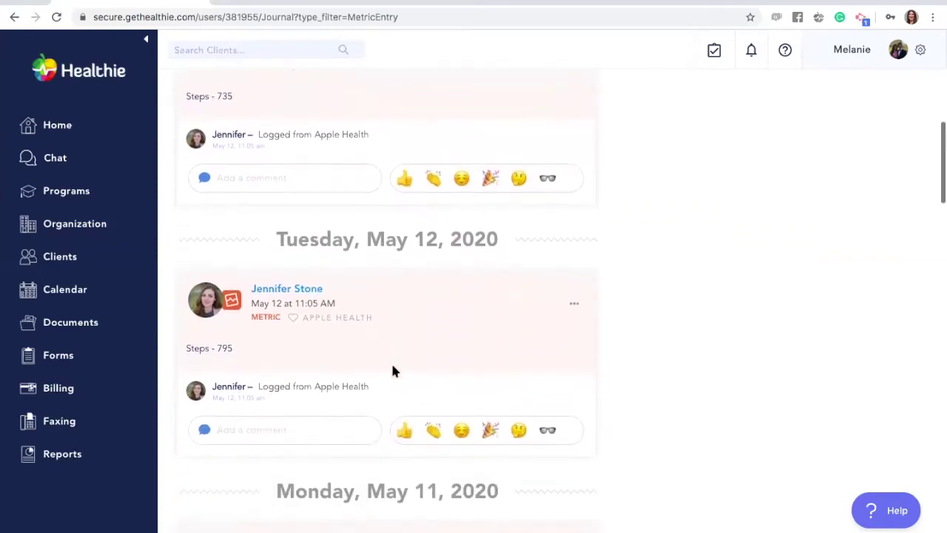
scroll(392, 369, up, 1)
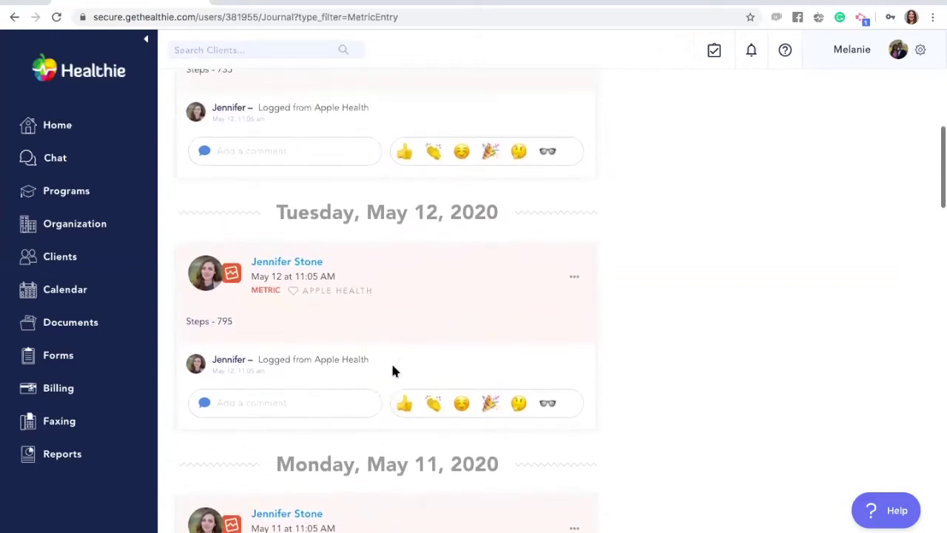
scroll(392, 370, down, 3)
scroll(392, 370, down, 12)
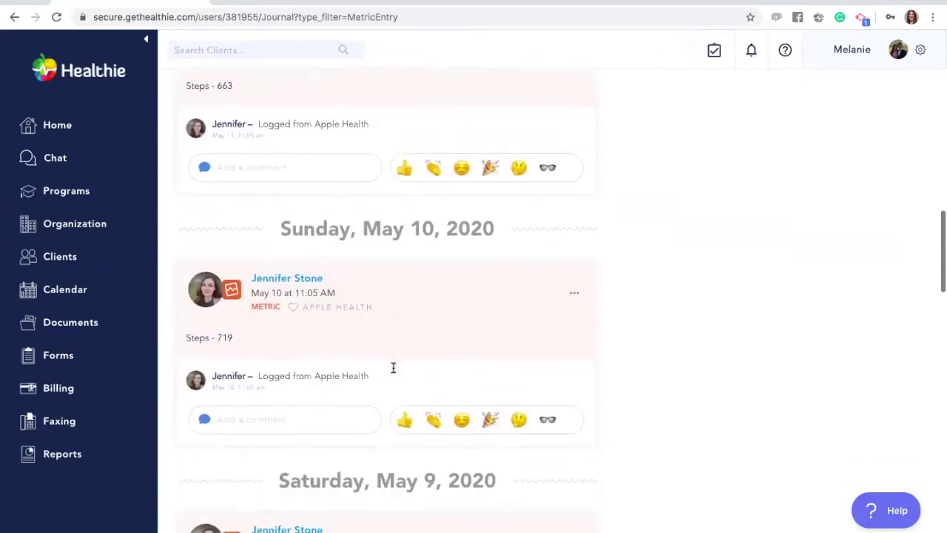
scroll(392, 369, down, 6)
scroll(392, 370, up, 2)
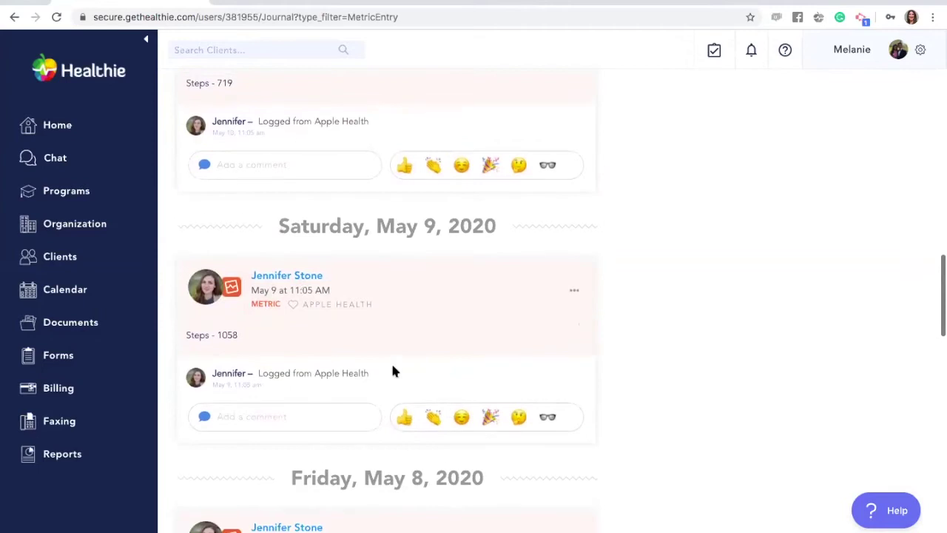
Step: Switch the journal's type filter back to All entries
scroll(392, 370, up, 7)
scroll(392, 370, up, 15)
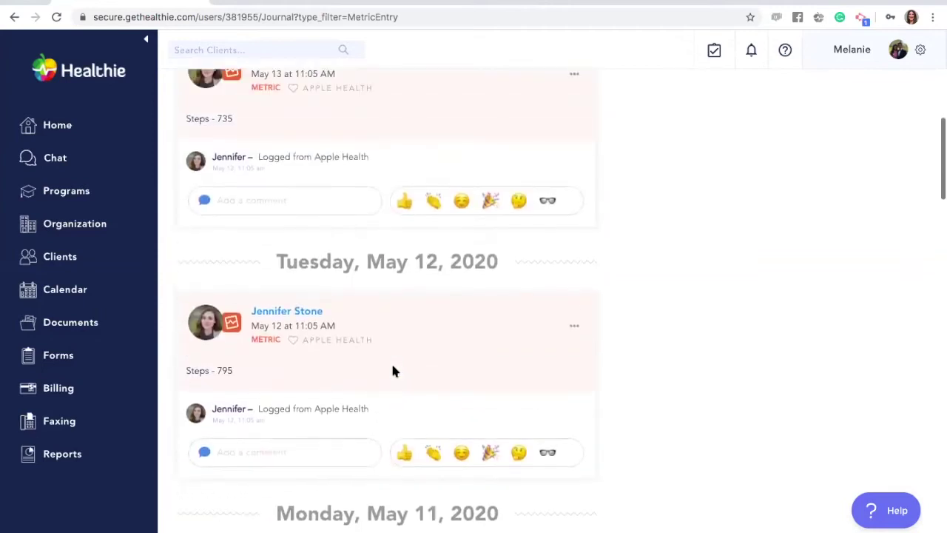
scroll(392, 370, up, 8)
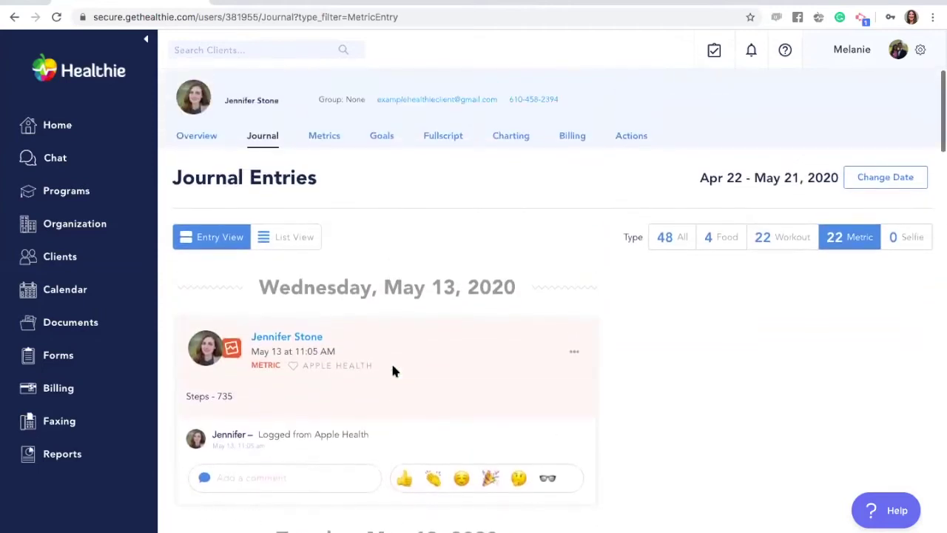
click(676, 244)
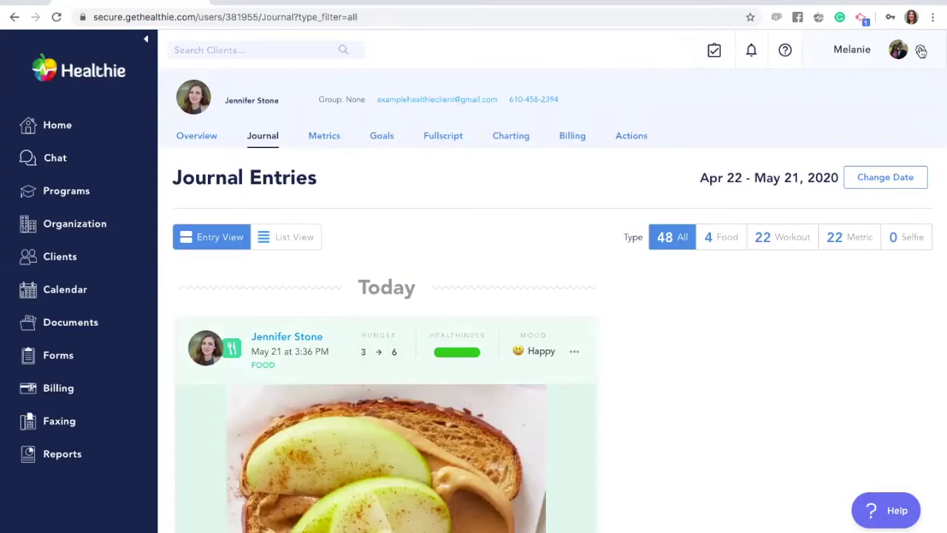
Step: Open the personal notification settings of the provider account
click(921, 50)
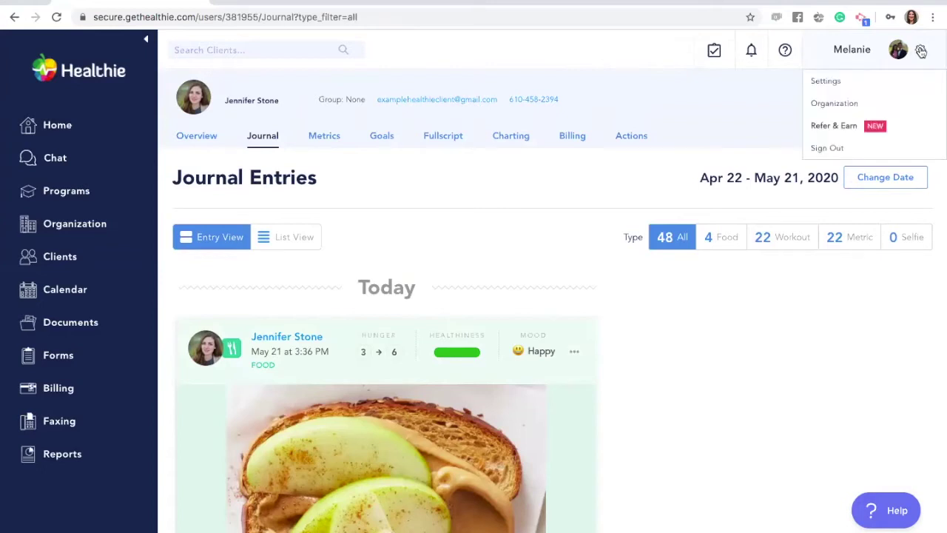
click(858, 87)
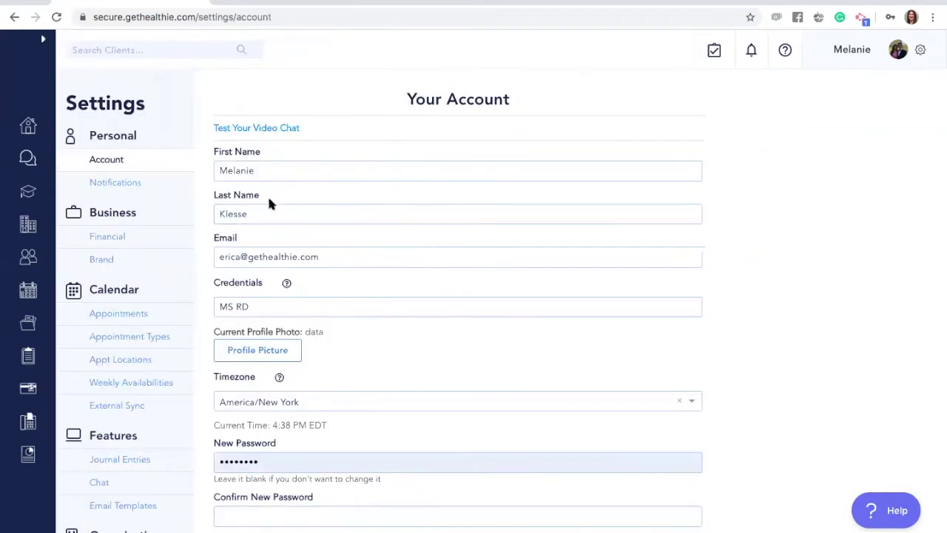
click(133, 183)
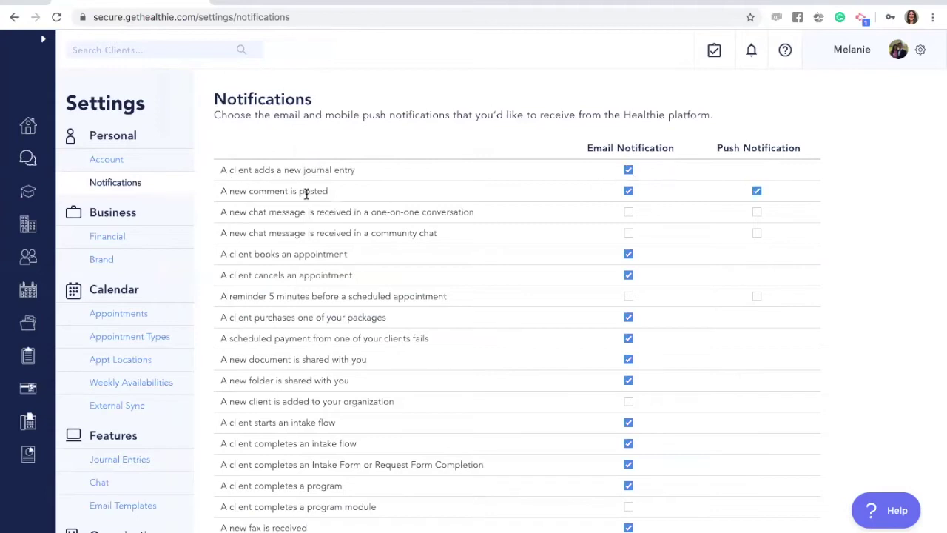
Step: Save the notification settings with email notifications on for new client journal entries and newly posted comments
click(627, 191)
click(628, 170)
scroll(649, 395, down, 3)
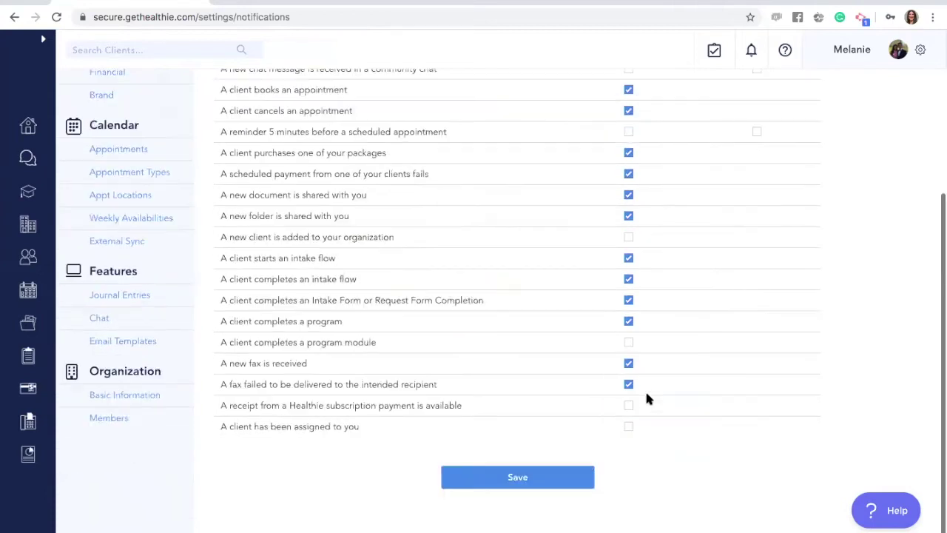
click(505, 485)
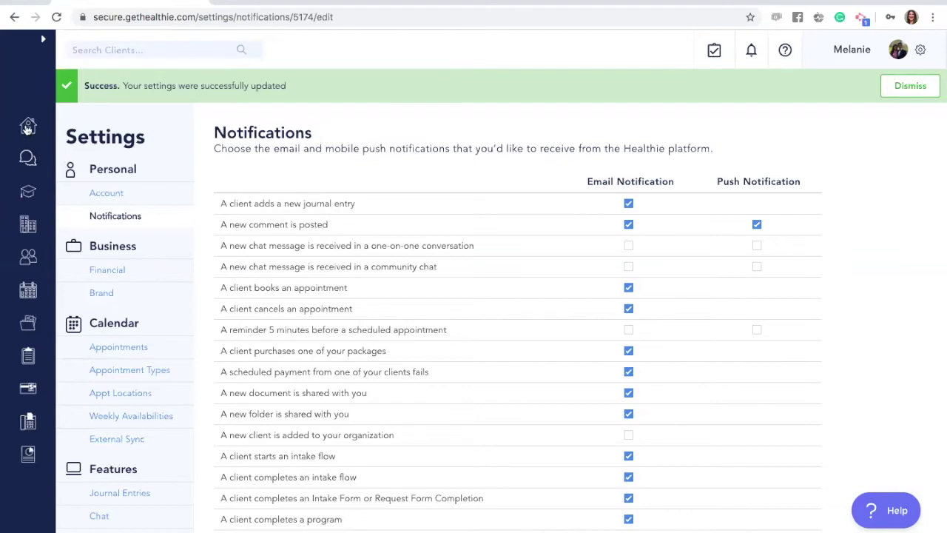
Step: Open the provider's home feed and review the clients' latest food journal entries
click(27, 127)
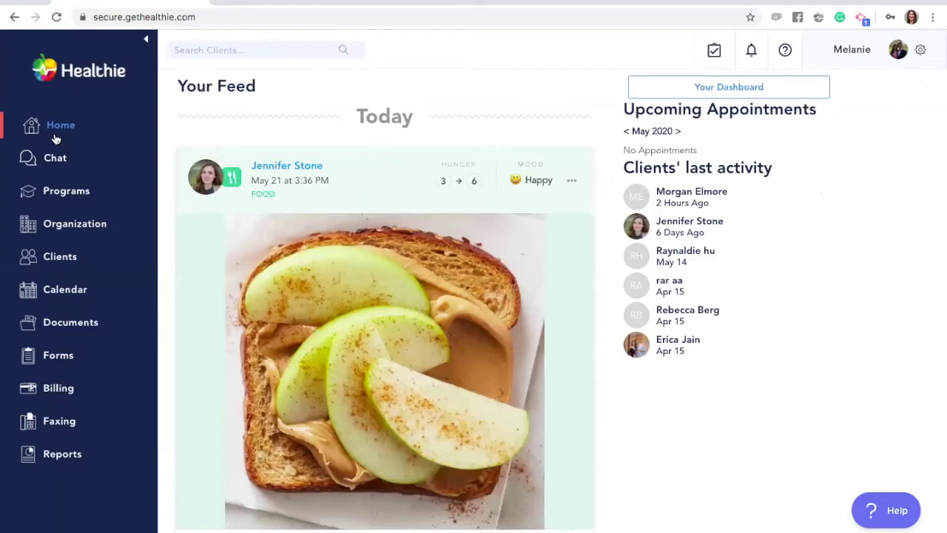
scroll(233, 322, down, 1)
scroll(233, 322, down, 3)
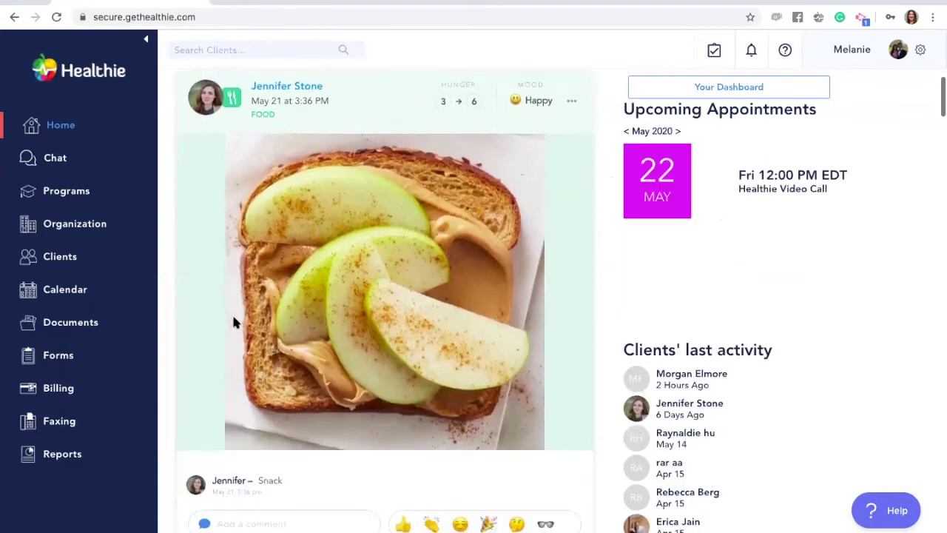
scroll(232, 322, down, 8)
scroll(233, 322, down, 7)
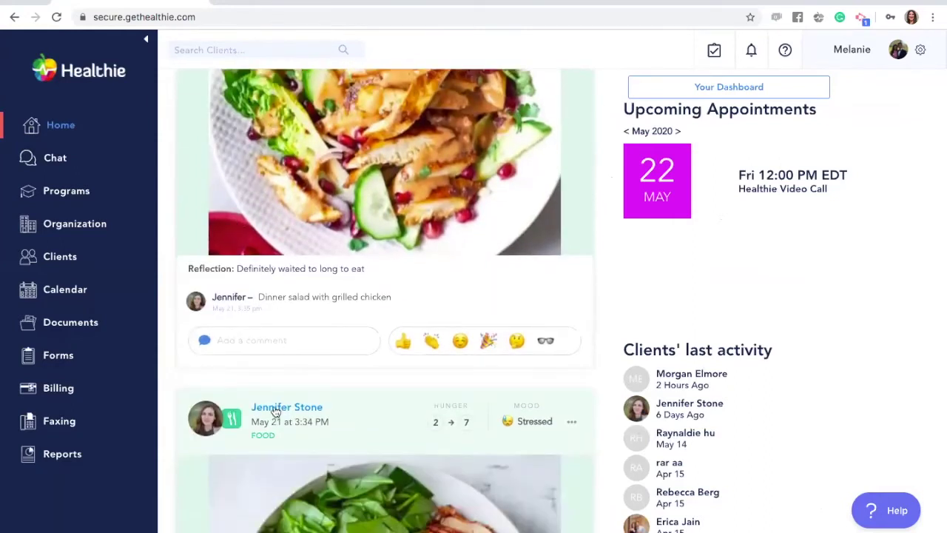
scroll(275, 406, down, 6)
scroll(296, 388, down, 3)
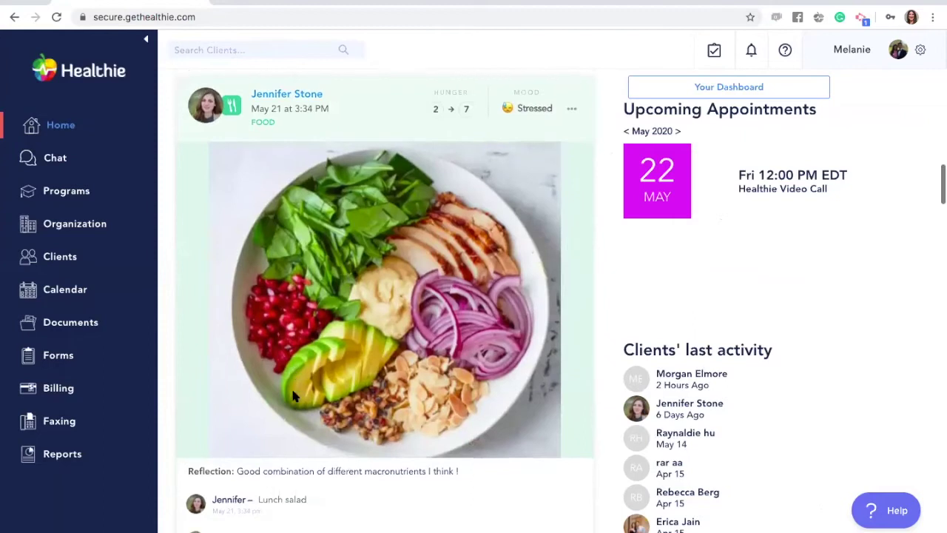
Step: Post the comment "Looks delicious, and great balance!" on the entry for the dinner salad with grilled chicken
scroll(292, 393, up, 4)
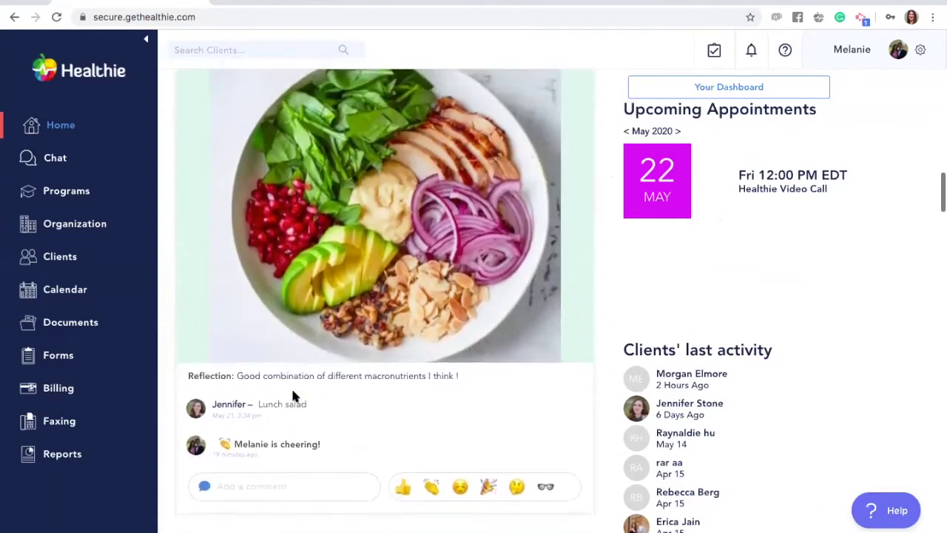
scroll(293, 396, up, 8)
scroll(293, 392, down, 1)
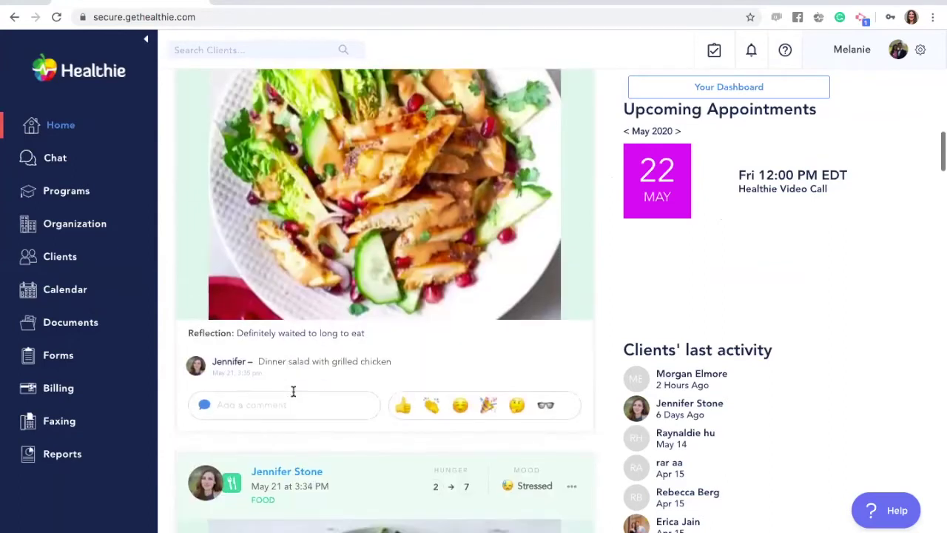
click(280, 403)
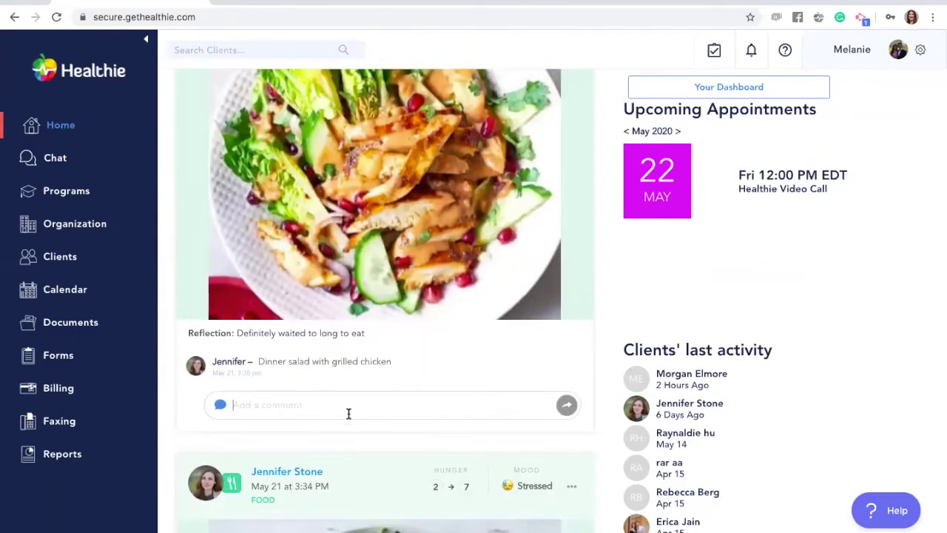
text(Looks )
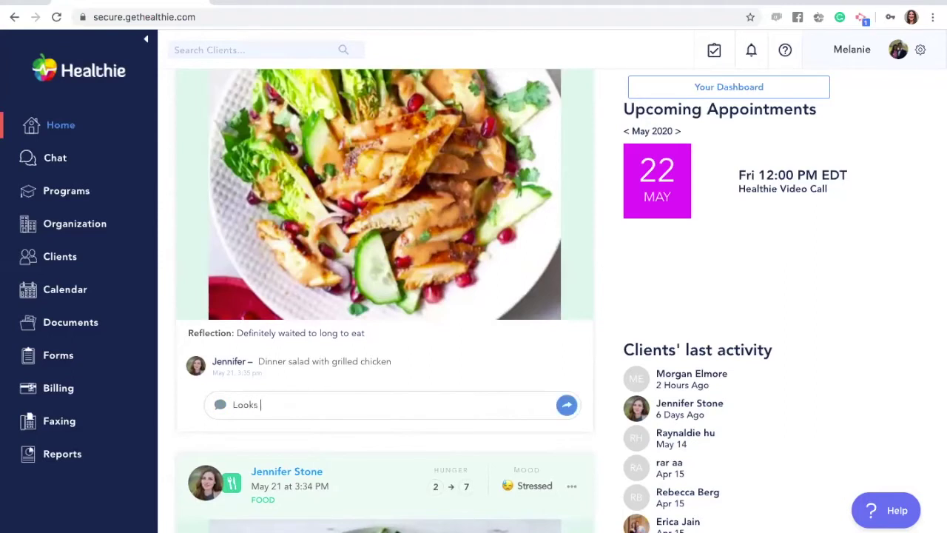
text(delicious, and great balance!)
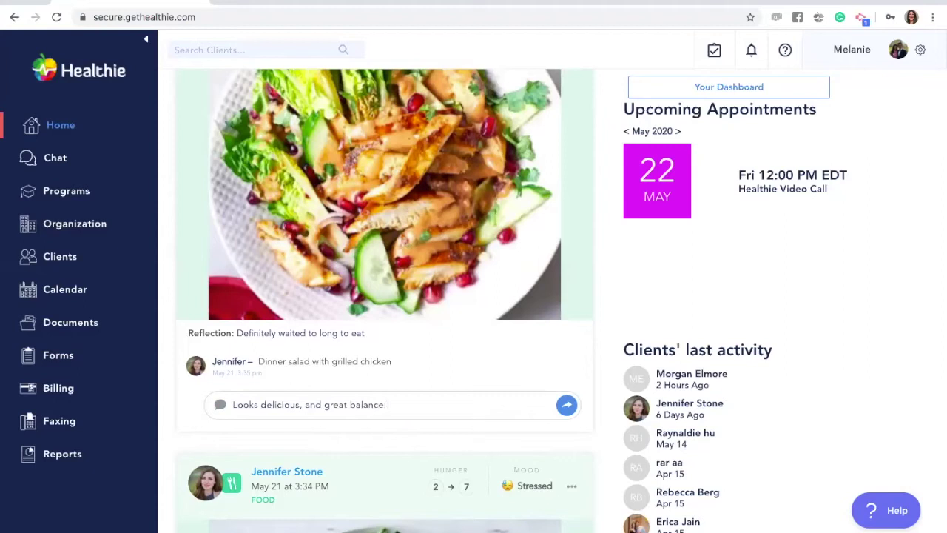
key(Return)
Step: Mark the "Bowl with fruit and chia seeds" entry as checked out with the glasses reaction
scroll(448, 432, down, 3)
scroll(448, 436, down, 5)
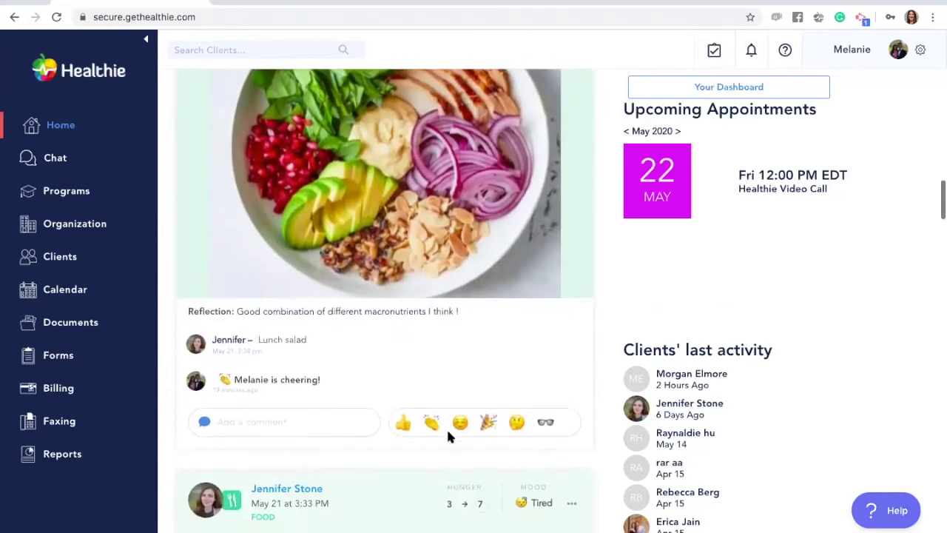
scroll(446, 435, down, 6)
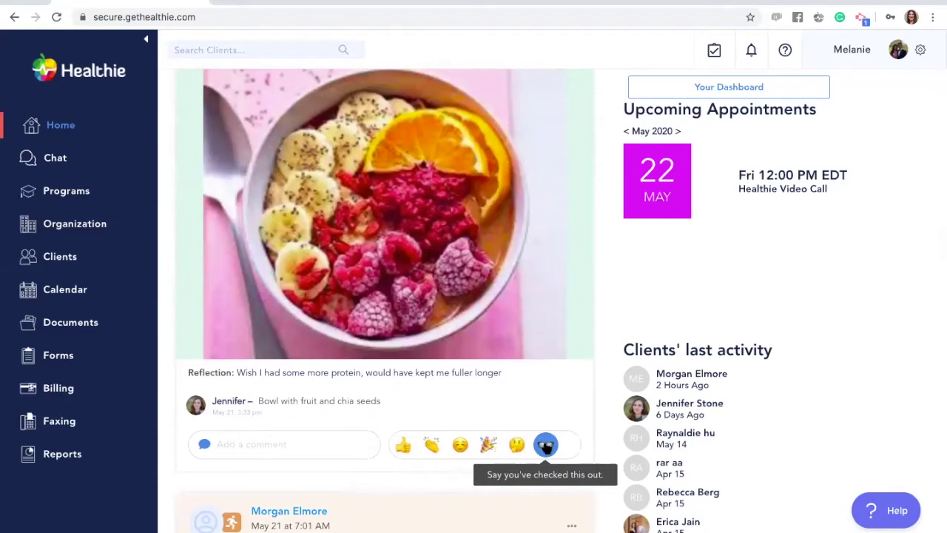
click(546, 445)
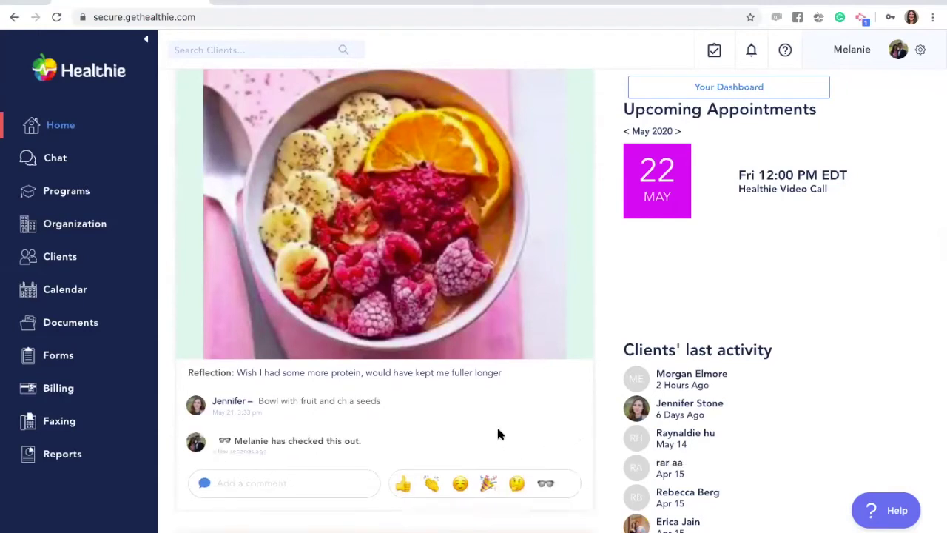
scroll(498, 434, down, 1)
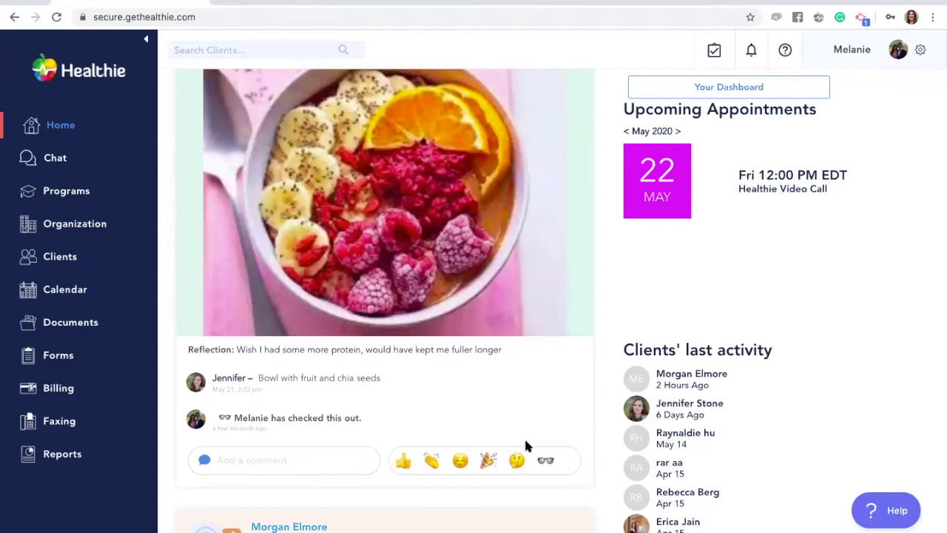
click(548, 457)
Step: Examine the Fitbit workout entries from today and yesterday in the feed
scroll(550, 426, down, 1)
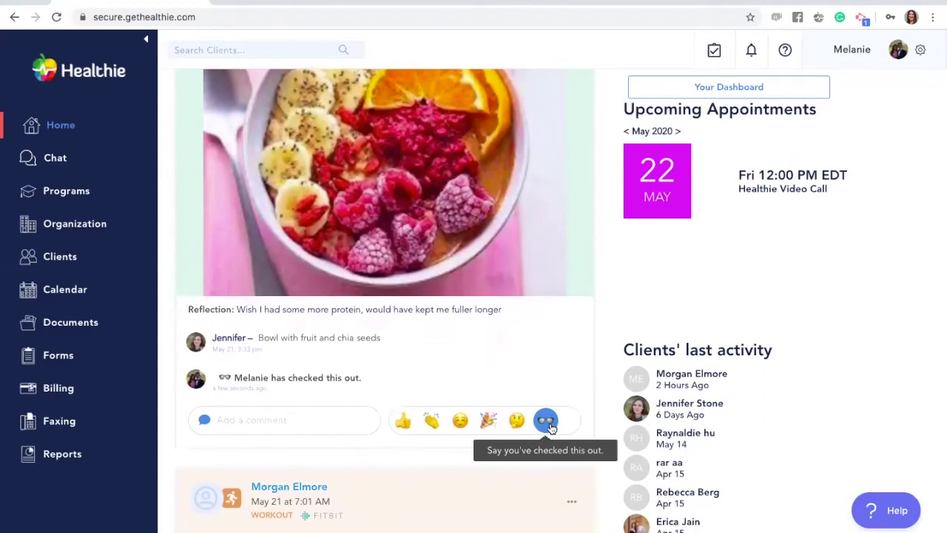
scroll(444, 343, down, 2)
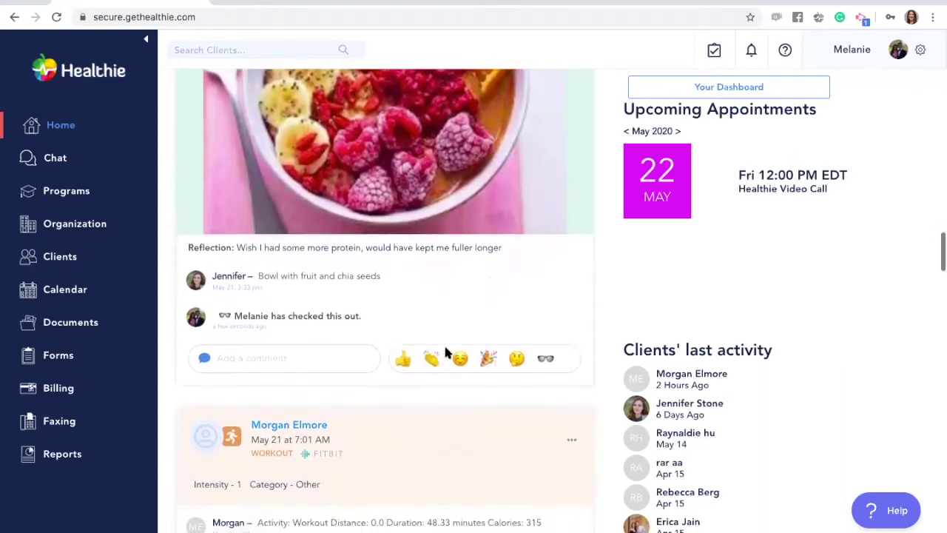
scroll(444, 348, down, 2)
mouse_move(249, 331)
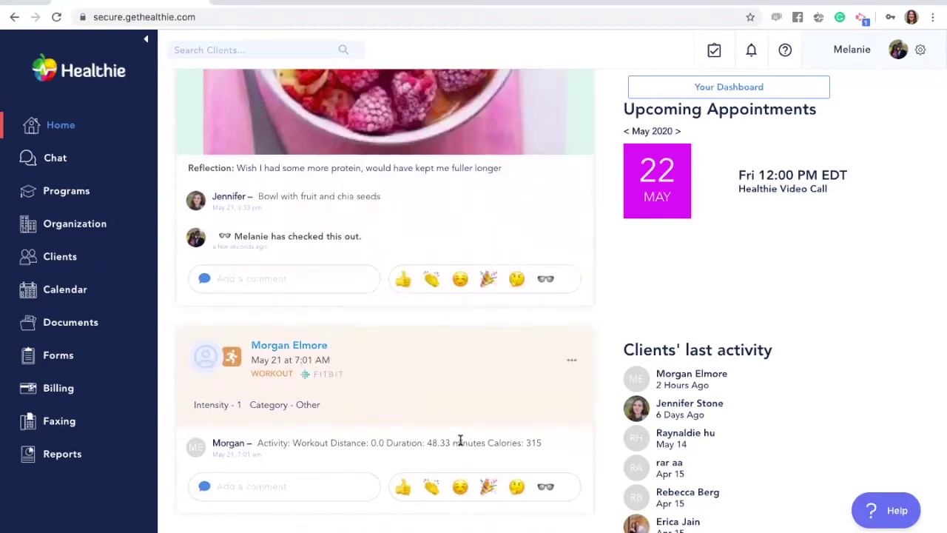
scroll(460, 440, down, 1)
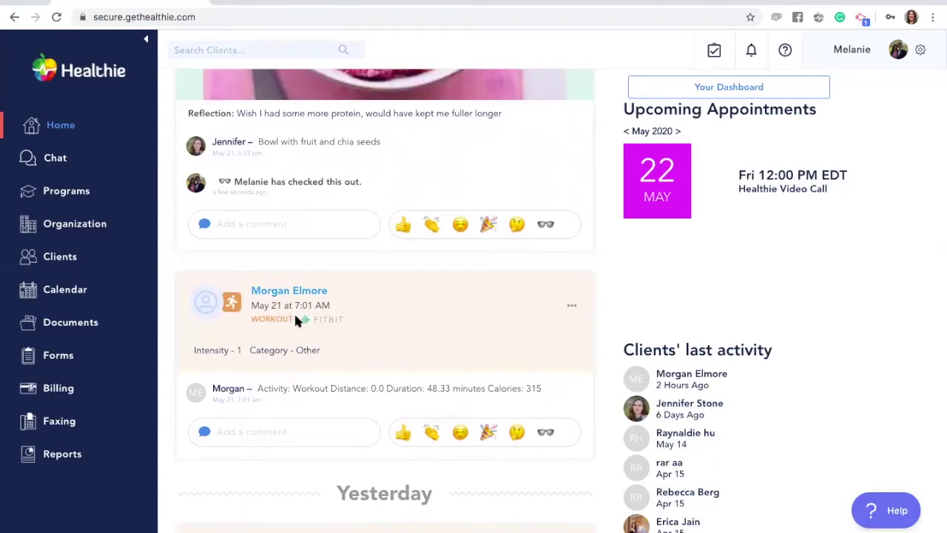
scroll(341, 318, down, 1)
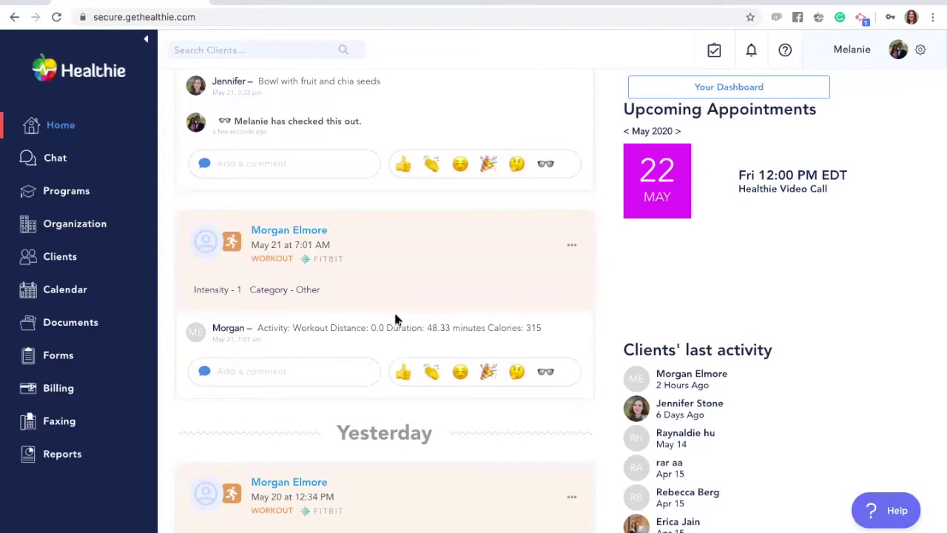
scroll(393, 311, down, 1)
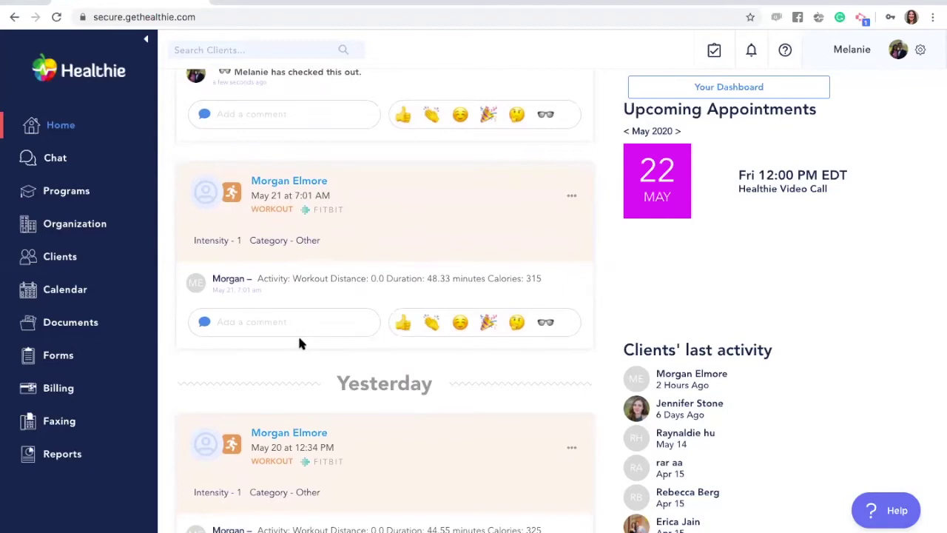
scroll(299, 341, down, 2)
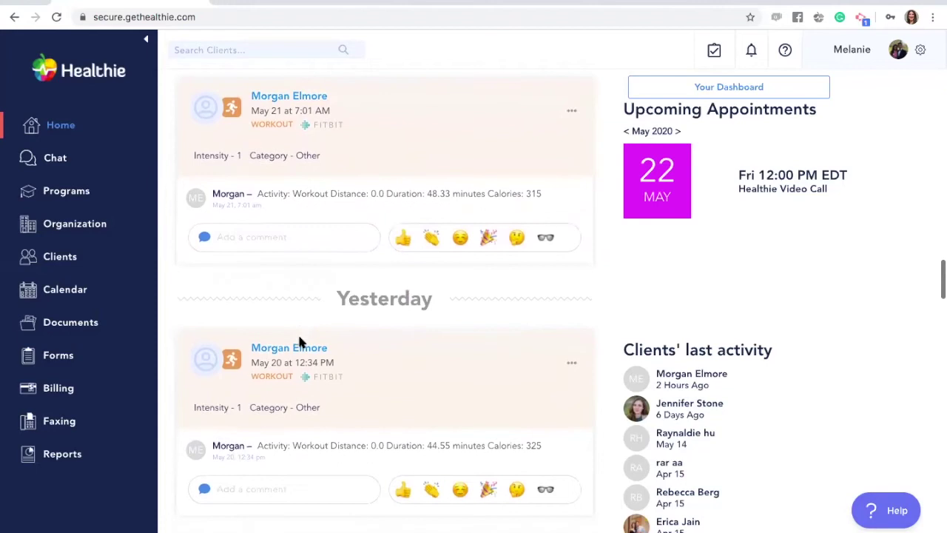
mouse_move(300, 339)
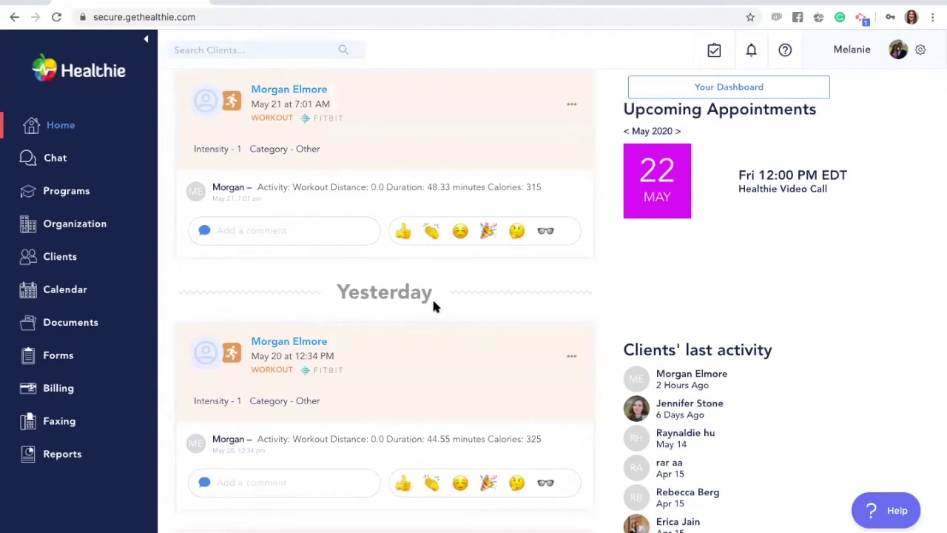
Step: Find the client among the active clients by last name and open the client's journal entries
click(50, 256)
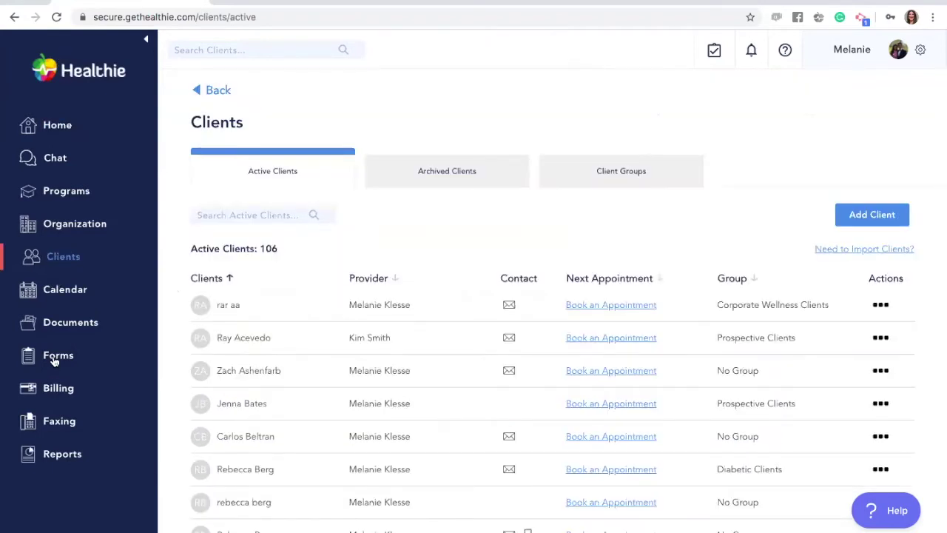
click(256, 215)
text(stone)
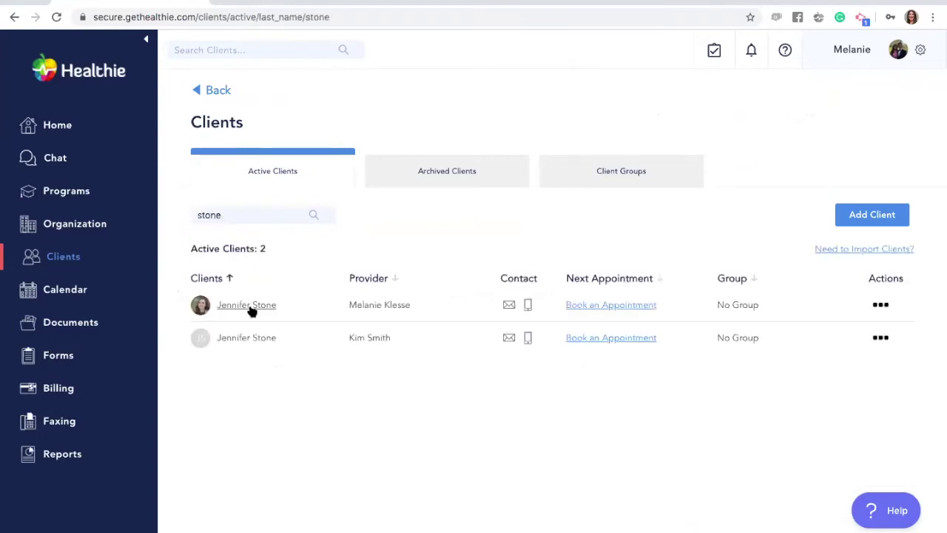
click(247, 305)
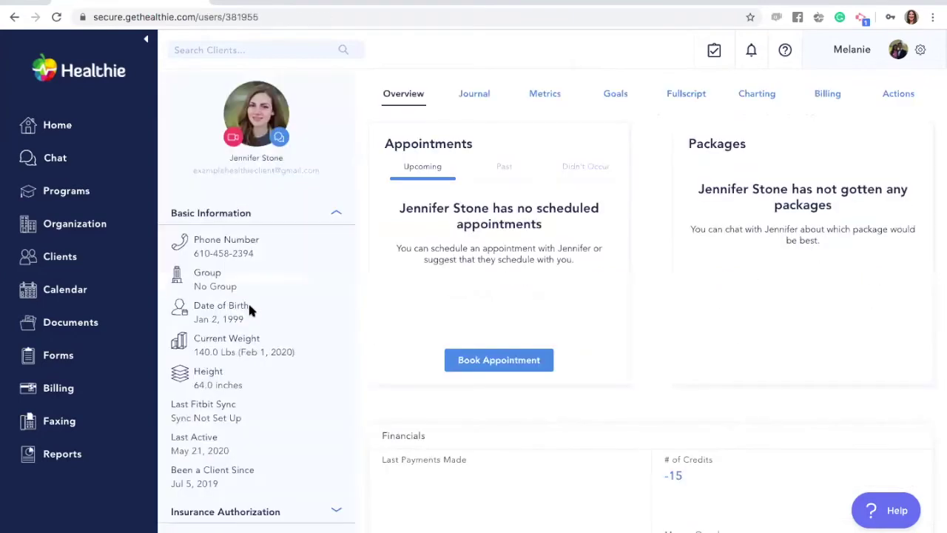
click(468, 95)
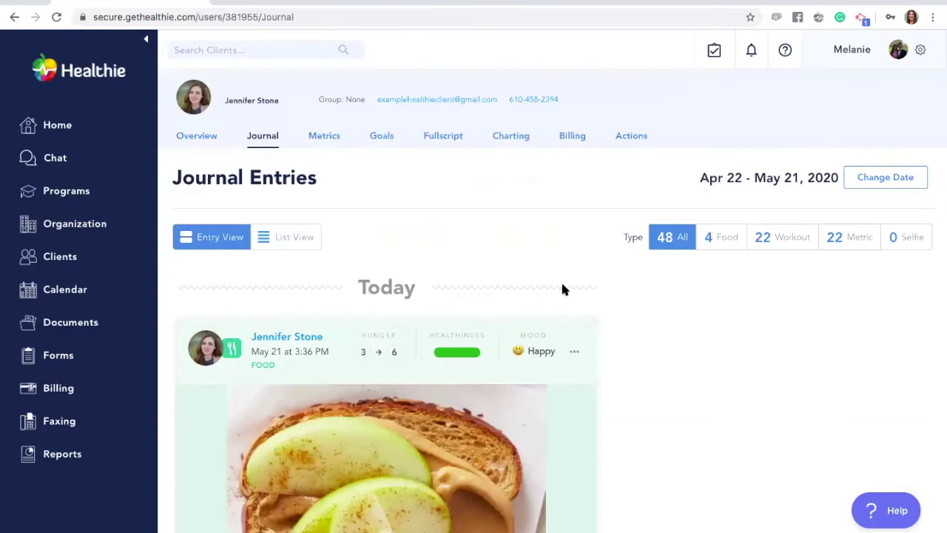
scroll(558, 297, down, 2)
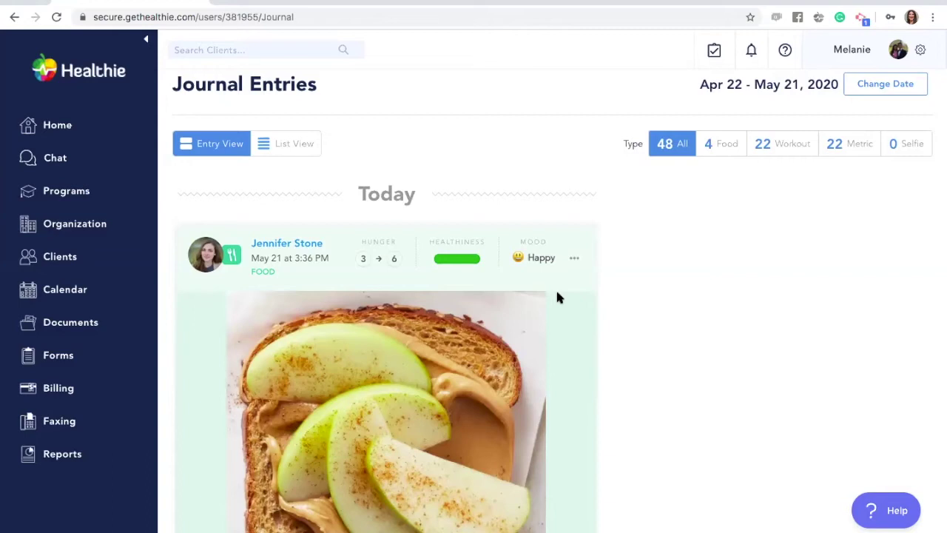
Step: Open the provider's Journal Entries feature settings and look over the Food options that clients can track
click(923, 51)
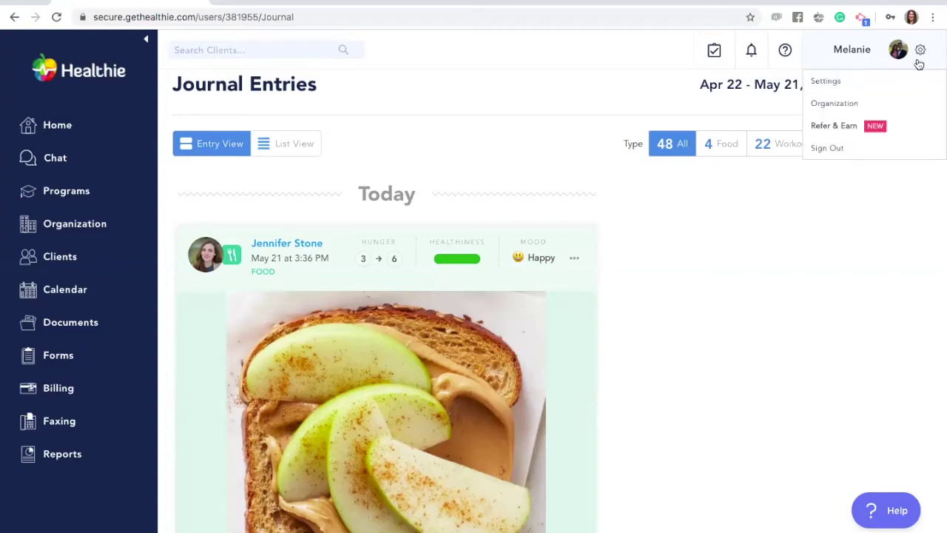
click(846, 83)
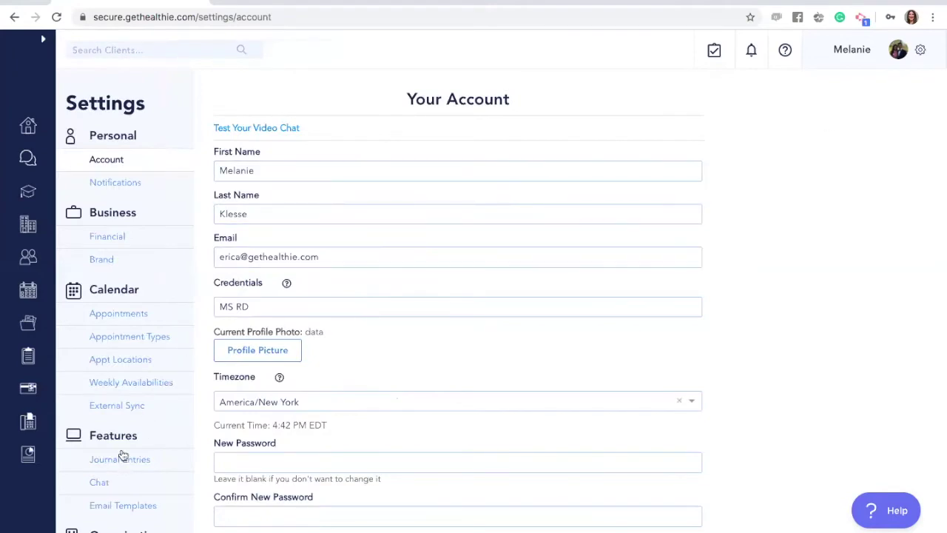
click(120, 459)
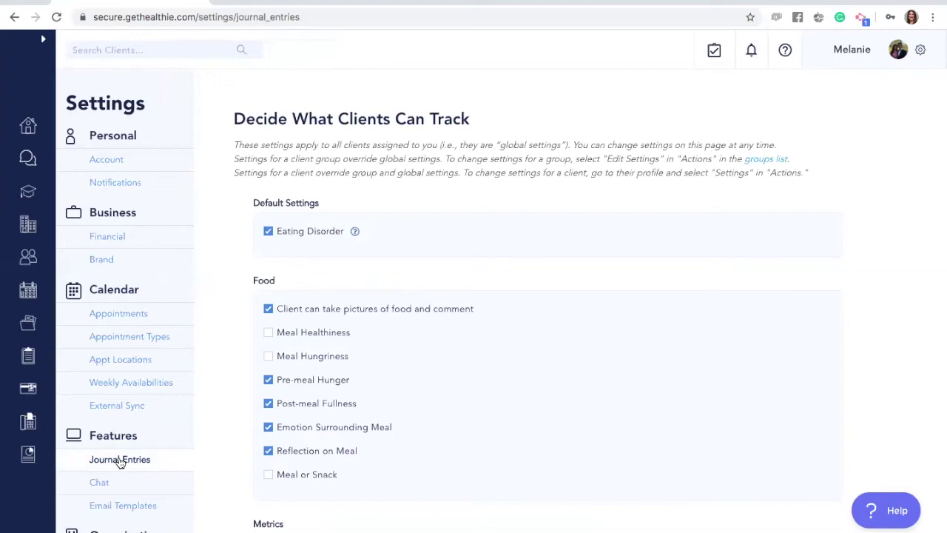
scroll(387, 408, down, 1)
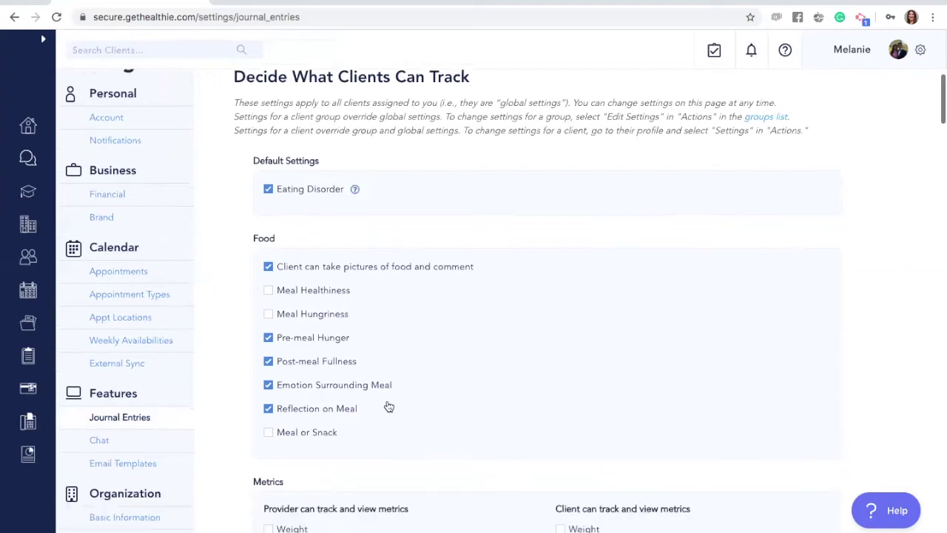
scroll(388, 406, up, 1)
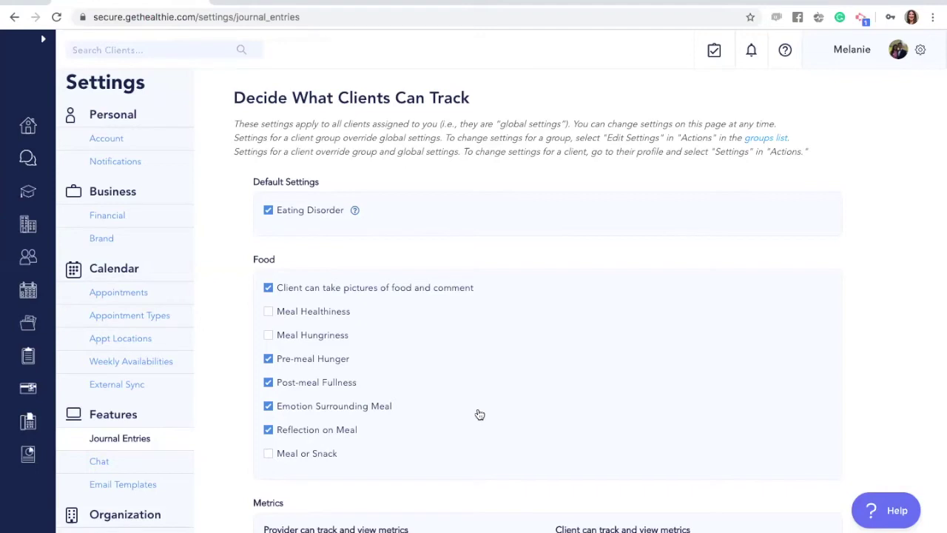
scroll(512, 406, down, 1)
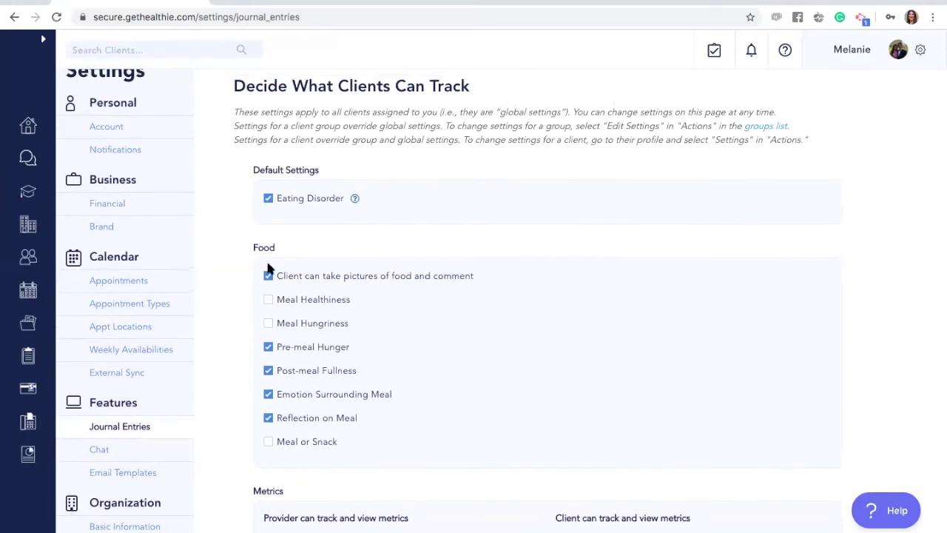
Step: Enable Meal Healthiness, Meal Hungriness and Meal or Snack in the Food tracking options
click(268, 301)
click(268, 324)
click(271, 444)
scroll(331, 453, down, 1)
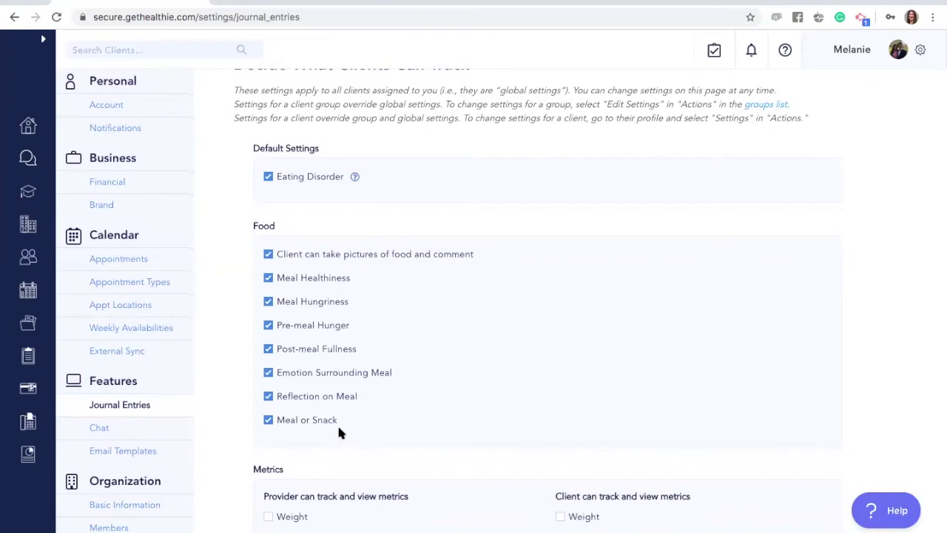
Step: Disable all Food tracking options, from Meal or Snack up to clients taking pictures of food and commenting
click(269, 420)
click(268, 397)
click(268, 374)
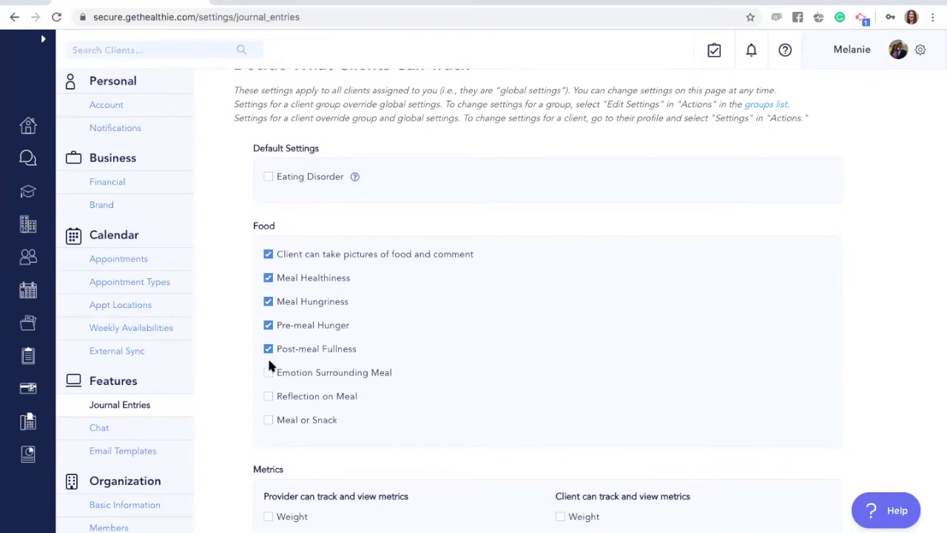
click(268, 350)
click(268, 325)
click(268, 301)
click(268, 279)
click(268, 256)
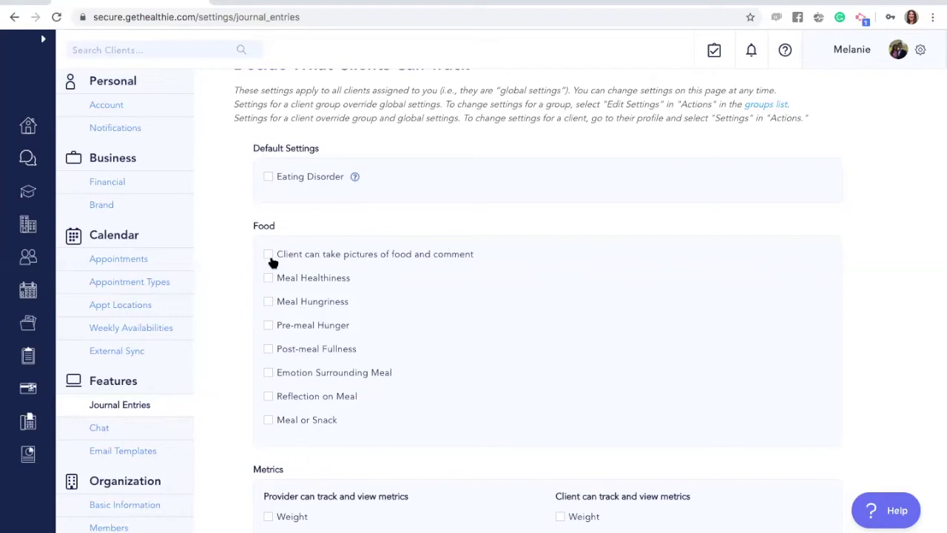
Step: Enable food pictures and comments, Meal Healthiness, Meal Hungriness, Pre-meal Hunger, Post-meal Fullness and Emotion Surrounding Meal in the global Food tracking options
click(268, 255)
click(269, 278)
click(269, 303)
click(268, 326)
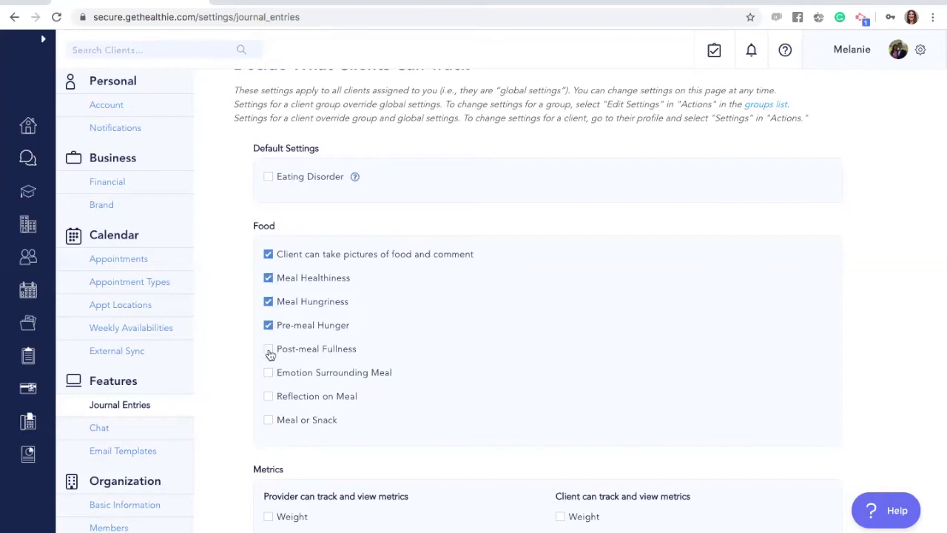
click(268, 349)
click(269, 374)
scroll(469, 430, down, 1)
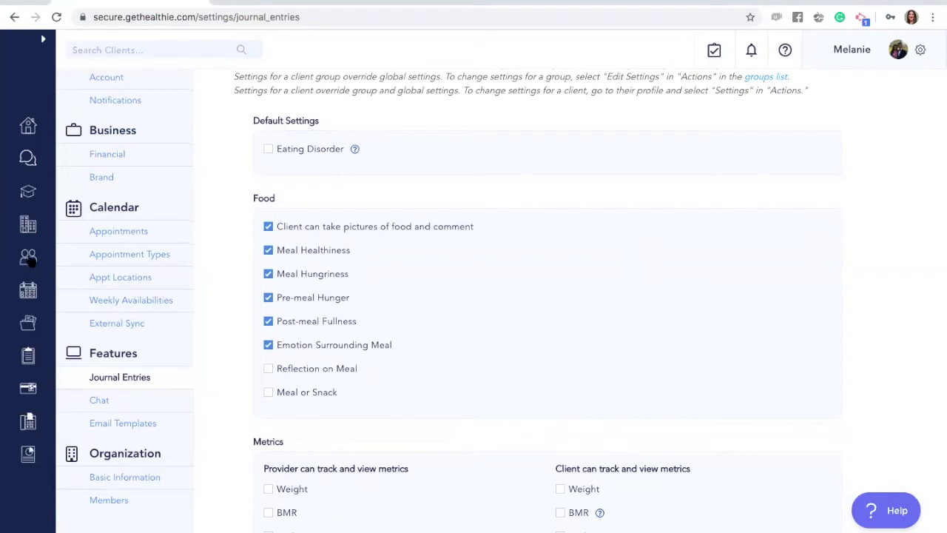
Step: Open the group settings of the Adult Clients group from the list of client groups
click(29, 257)
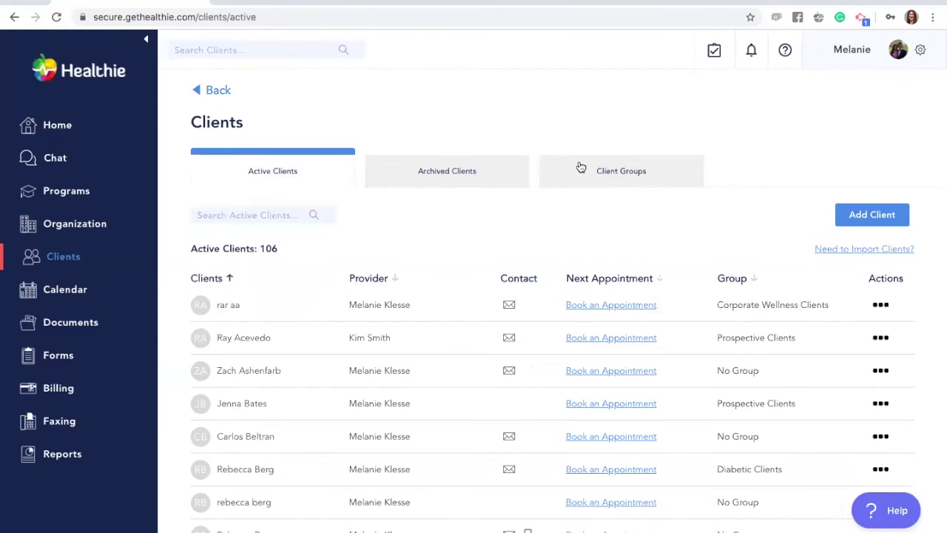
click(580, 168)
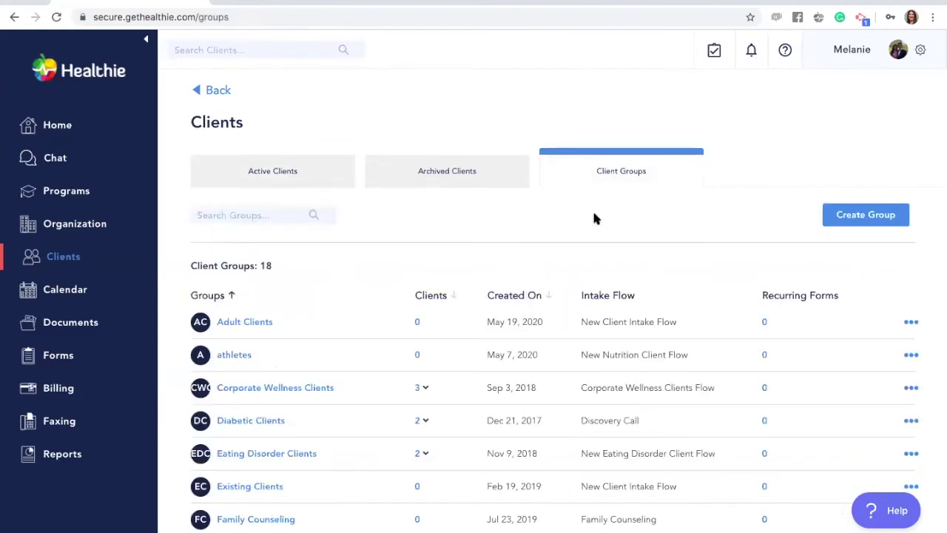
click(911, 323)
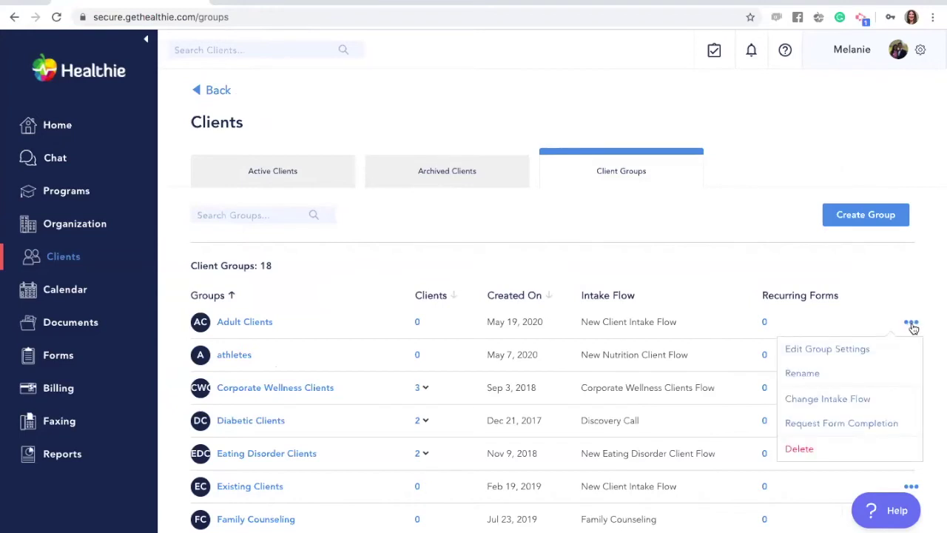
click(870, 350)
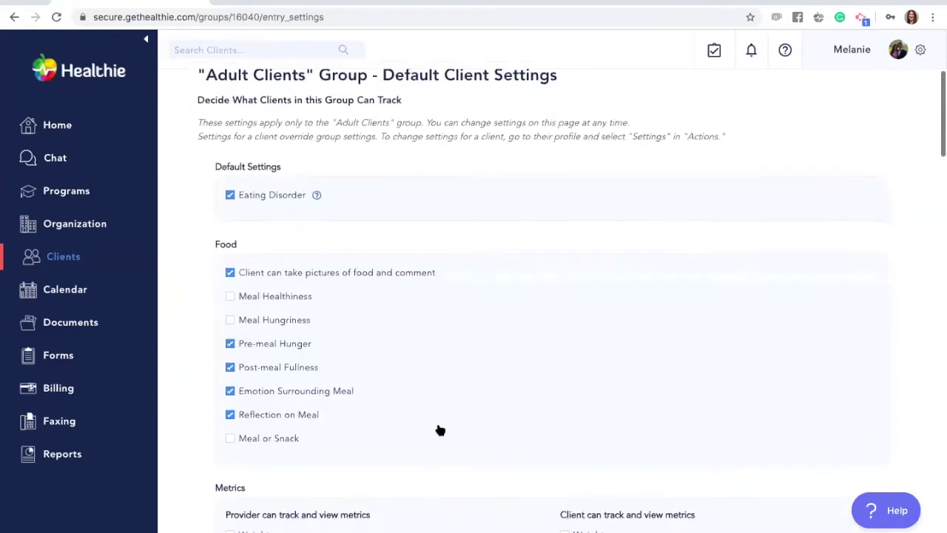
Step: Enable Meal Healthiness in the Adult Clients group's Food tracking options, switching Meal Hungriness on and back off
scroll(437, 428, down, 2)
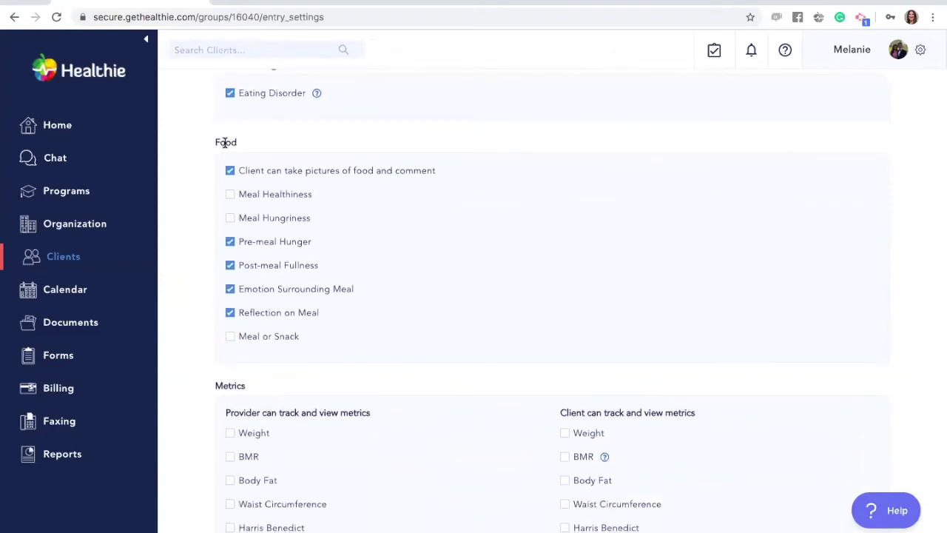
click(230, 218)
click(230, 194)
click(230, 218)
scroll(290, 272, up, 1)
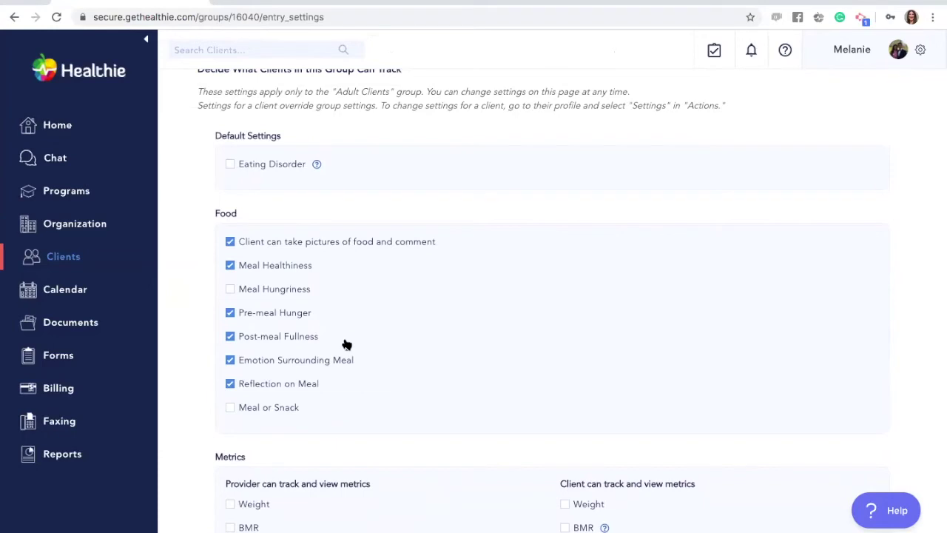
Step: Find the client among the active clients by last name and open the individual tracking settings in the client's profile
click(63, 258)
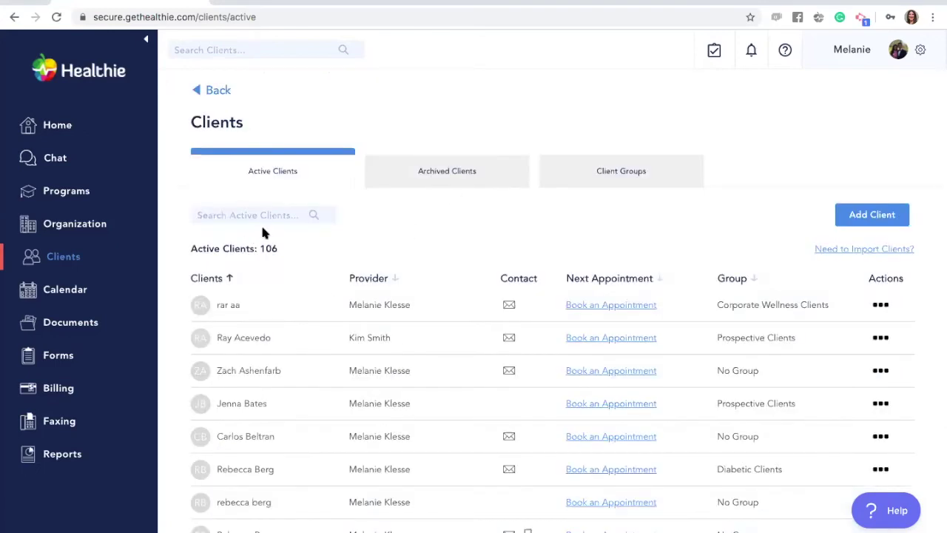
click(261, 221)
text(stone)
click(248, 304)
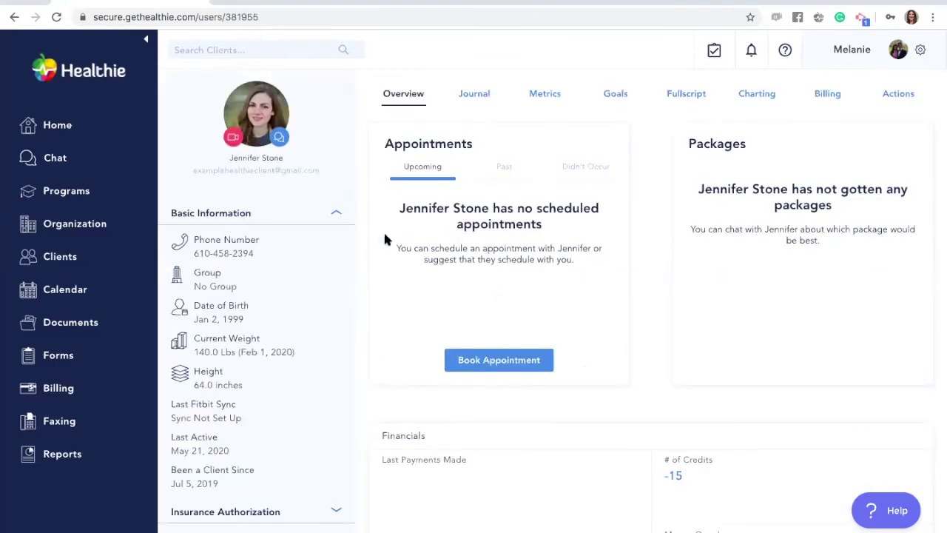
click(897, 94)
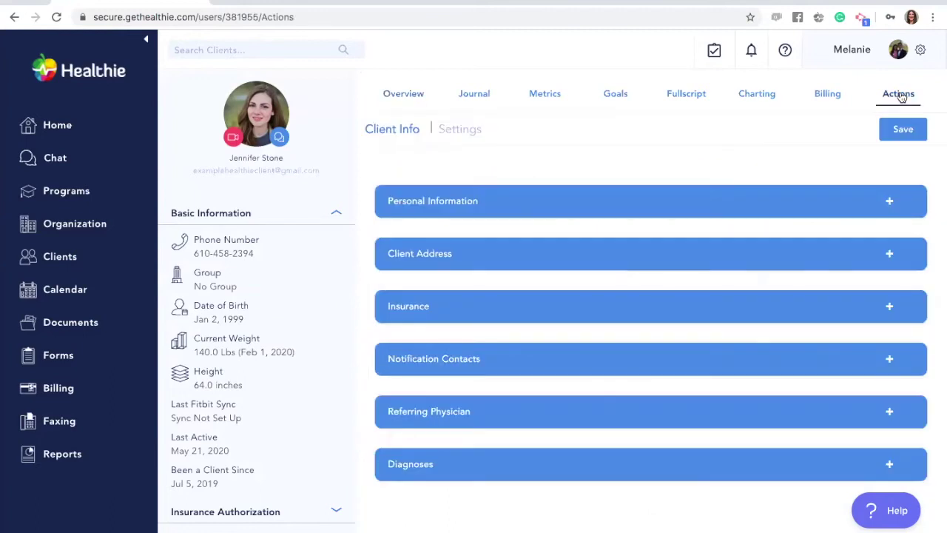
click(449, 136)
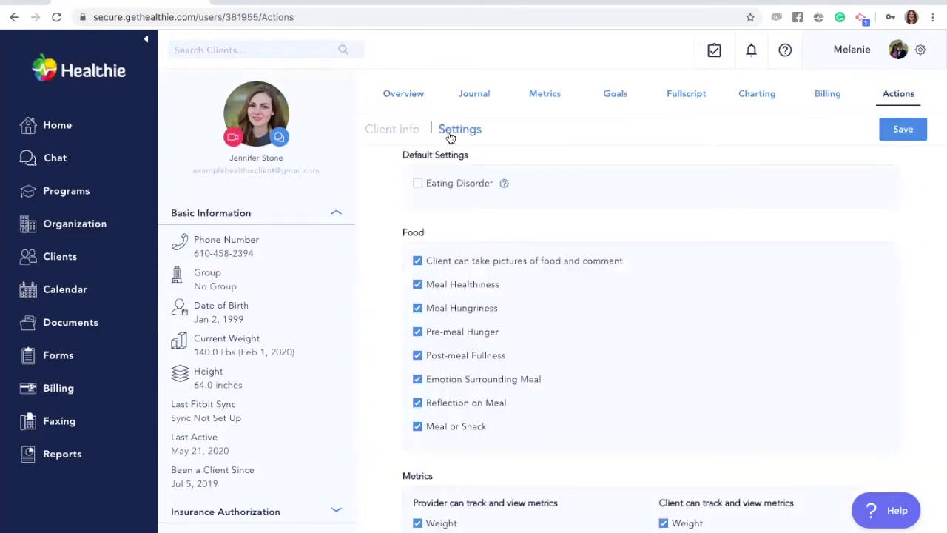
Step: Look over the client's Food and Metrics options and apply the Eating Disorder default settings to this client
scroll(529, 484, down, 3)
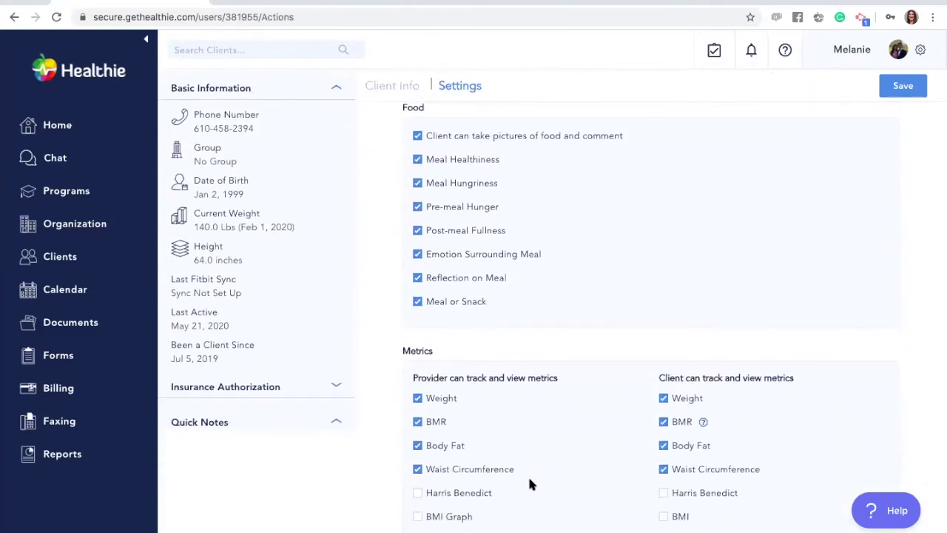
scroll(529, 484, up, 1)
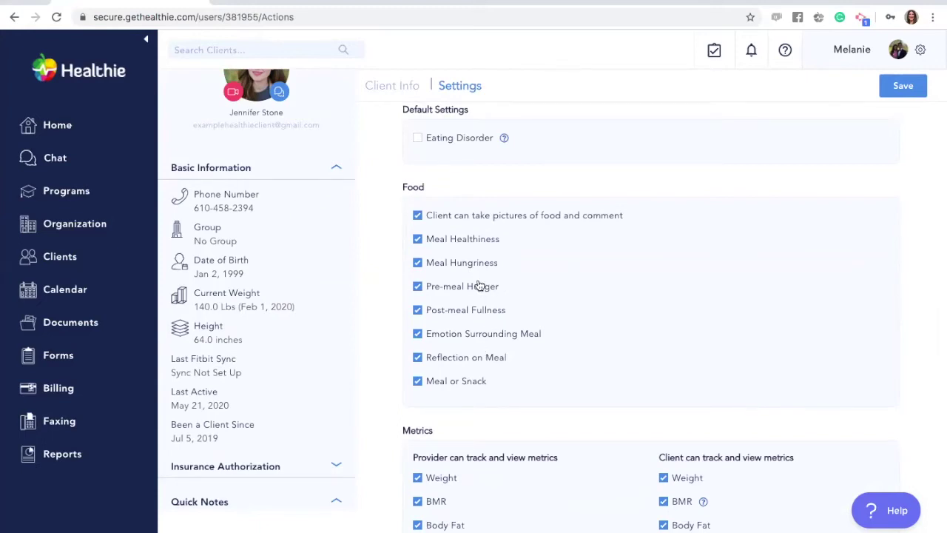
scroll(551, 268, up, 1)
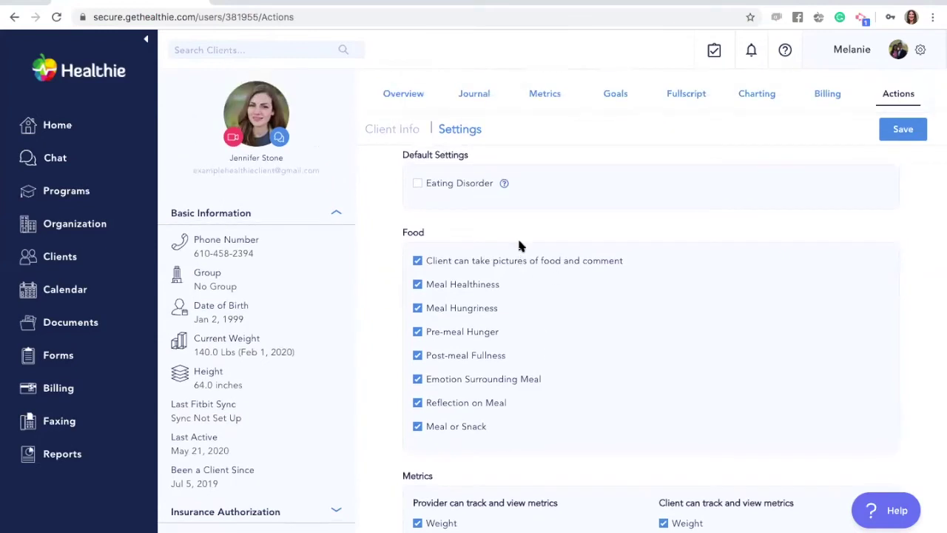
mouse_move(505, 186)
click(419, 186)
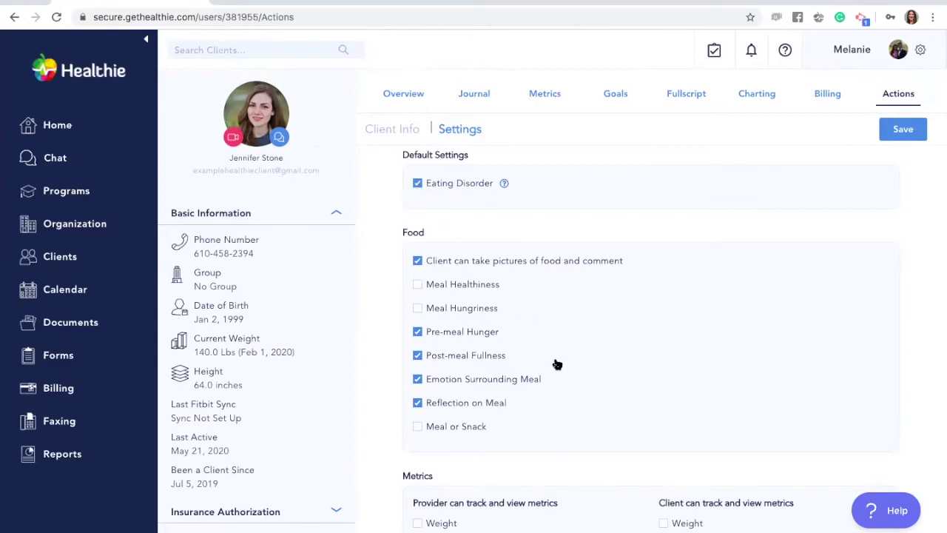
Step: Examine which Food and Metrics options the Eating Disorder default leaves selected for the client
scroll(552, 362, down, 2)
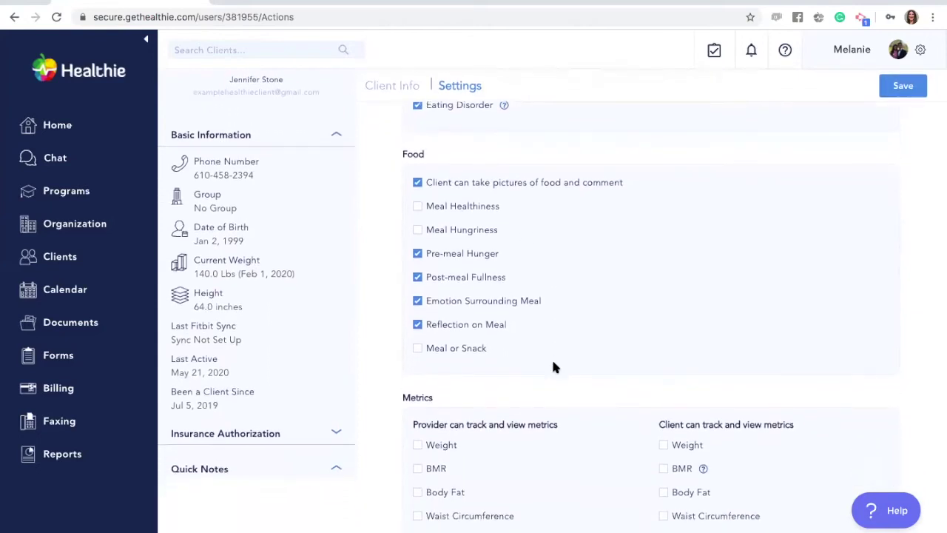
scroll(553, 362, up, 1)
scroll(552, 362, down, 2)
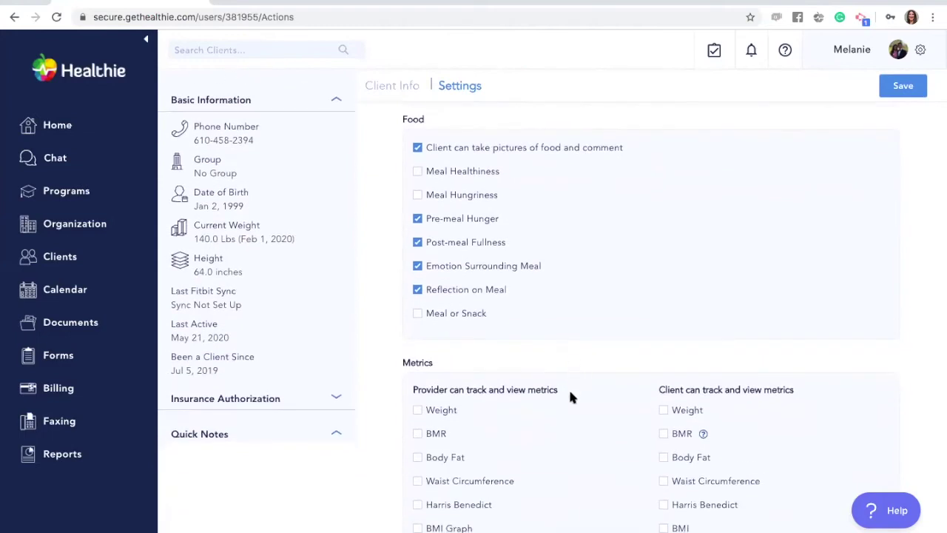
scroll(530, 437, down, 1)
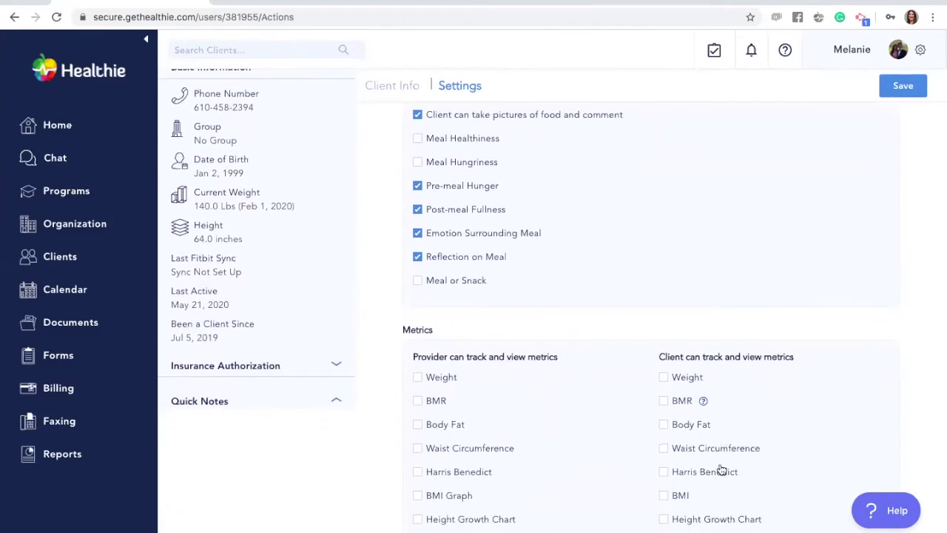
scroll(722, 469, up, 2)
scroll(721, 469, down, 2)
scroll(721, 469, up, 2)
scroll(722, 469, up, 2)
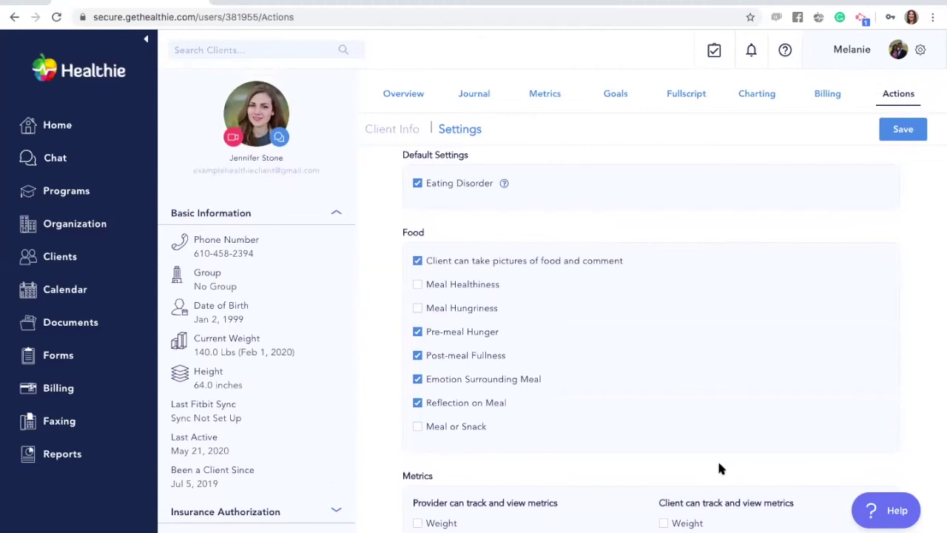
Step: Look through the client's custom metrics, Fitness, Integrations and Chat options, and return to the Default Settings
scroll(721, 466, down, 10)
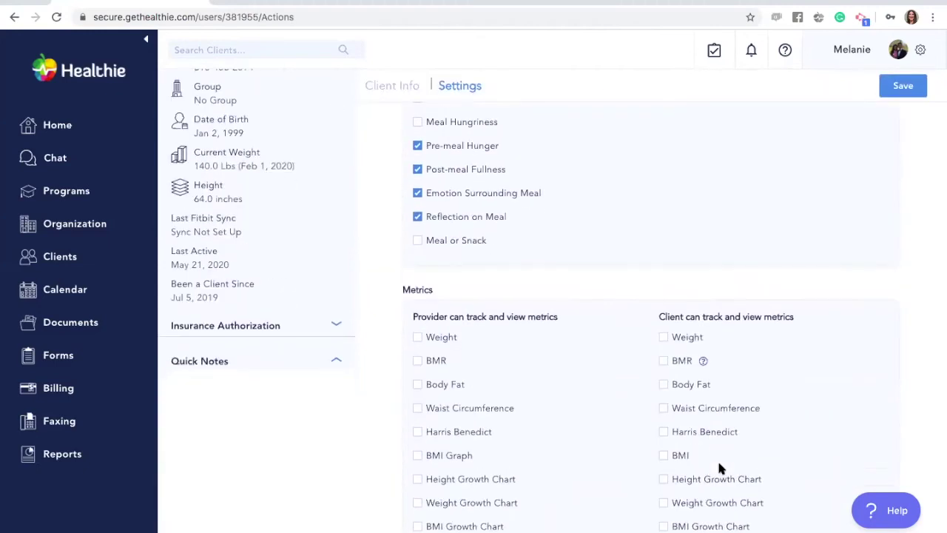
scroll(721, 452, down, 20)
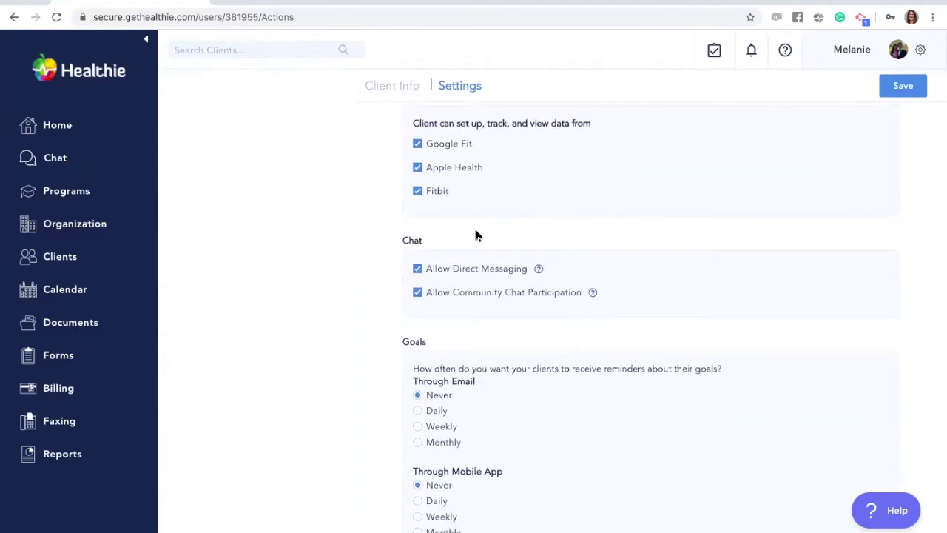
scroll(493, 416, up, 1)
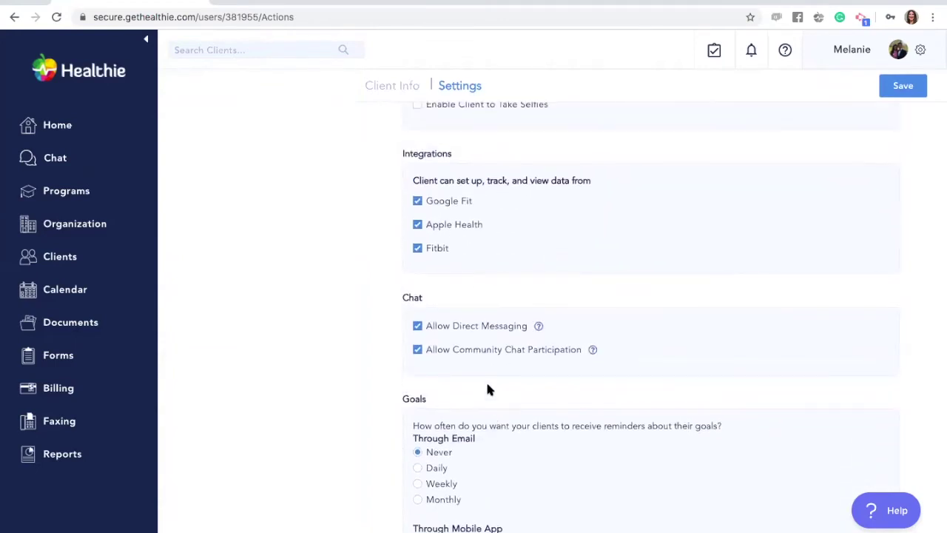
scroll(486, 389, up, 2)
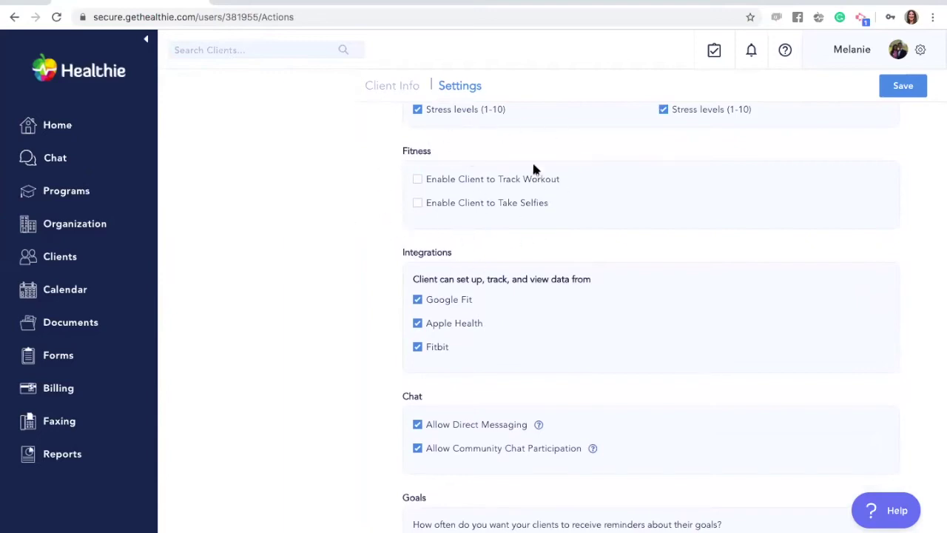
scroll(502, 316, up, 1)
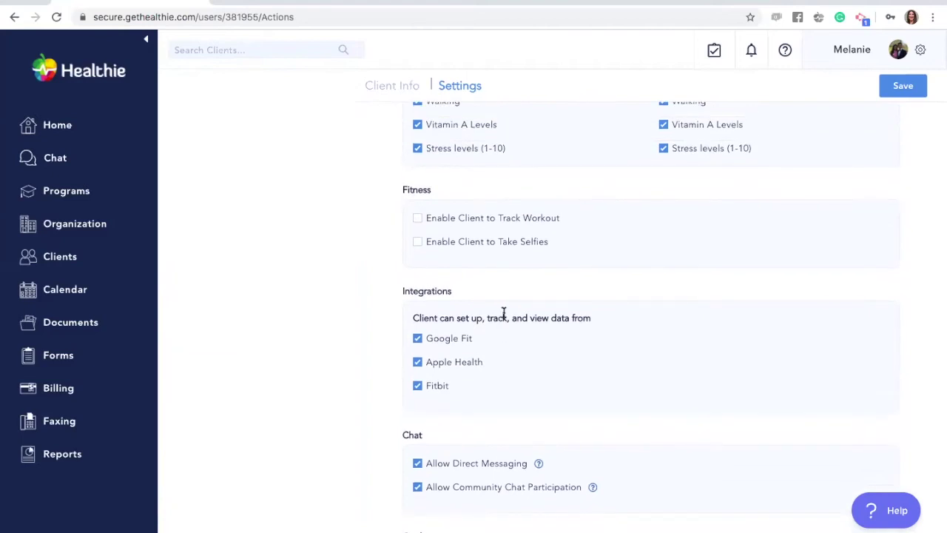
scroll(503, 314, up, 12)
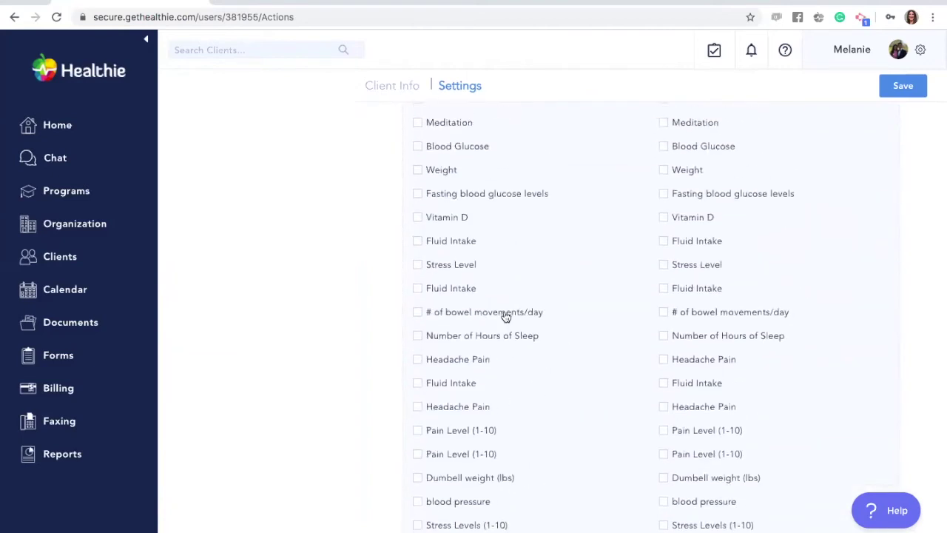
scroll(503, 316, up, 15)
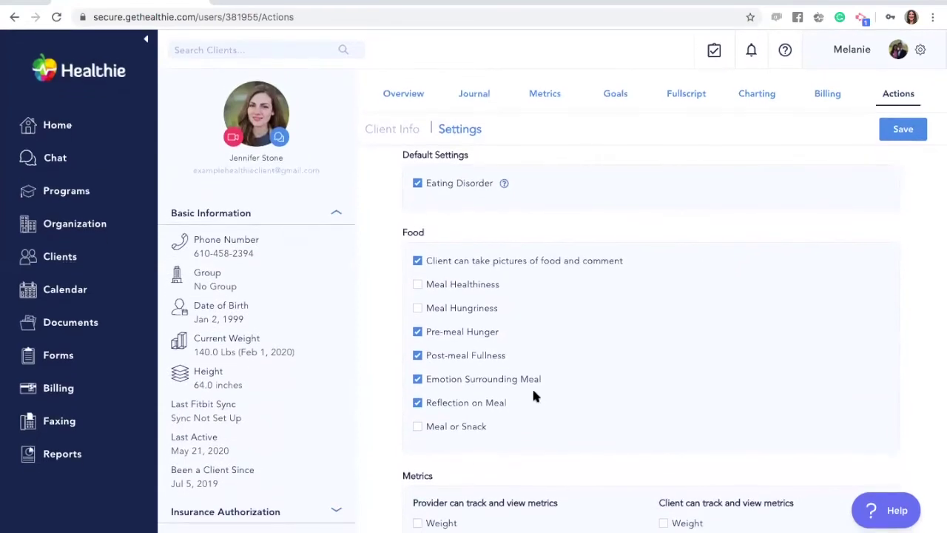
Step: Compare the provider and client metric options, and examine the Integrations, Chat and goal reminder settings for the client
scroll(533, 390, down, 1)
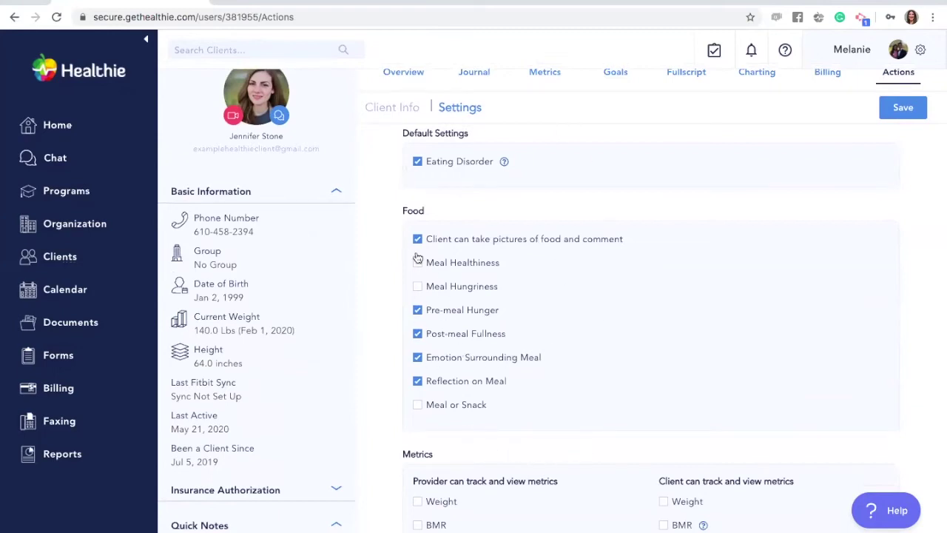
scroll(456, 413, down, 6)
scroll(458, 413, up, 3)
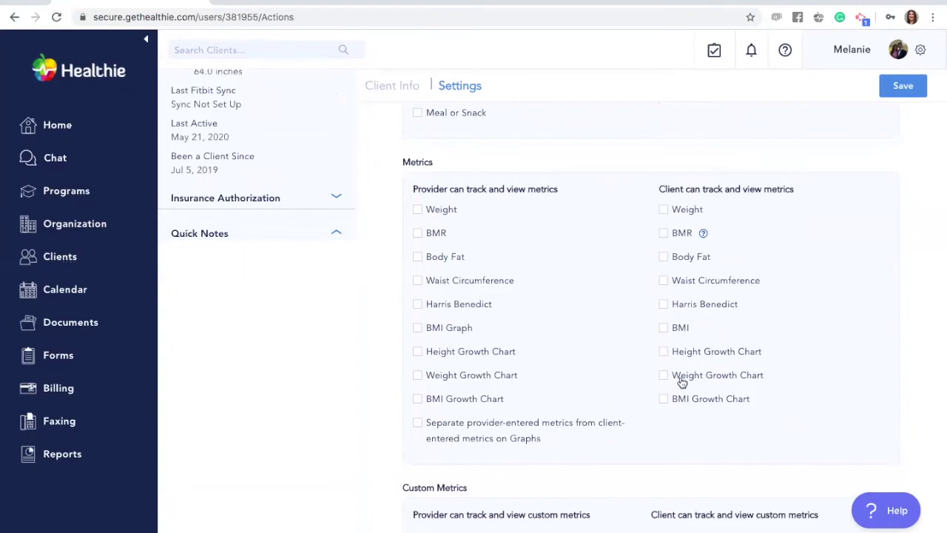
scroll(548, 482, down, 2)
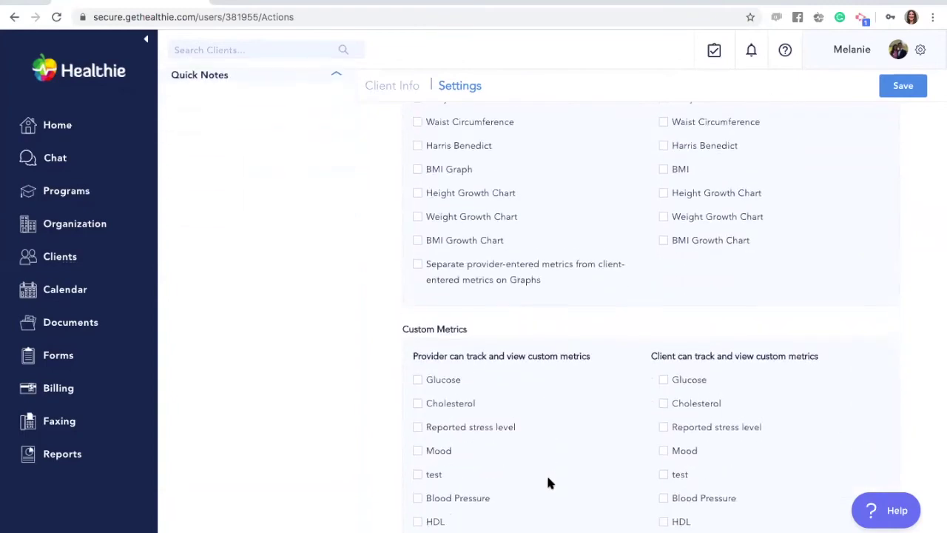
scroll(548, 483, down, 1)
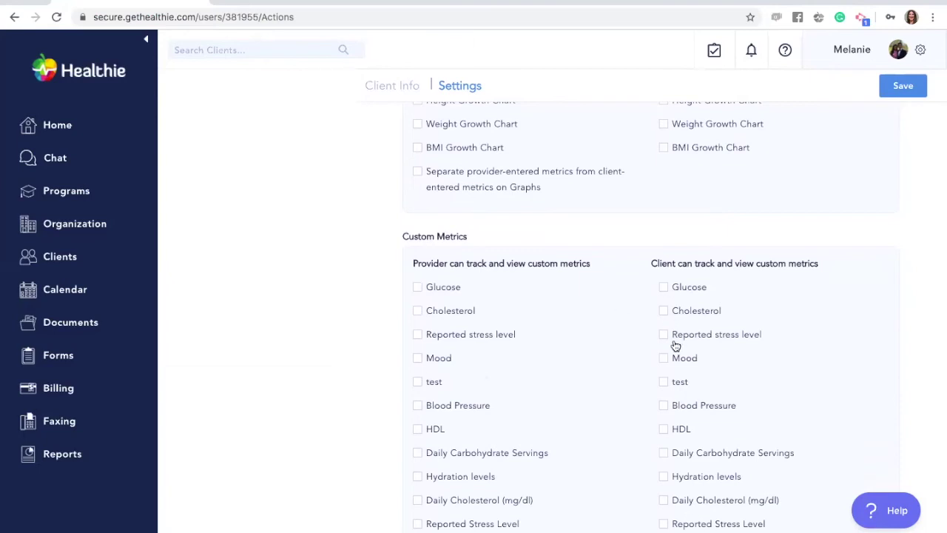
scroll(675, 345, down, 20)
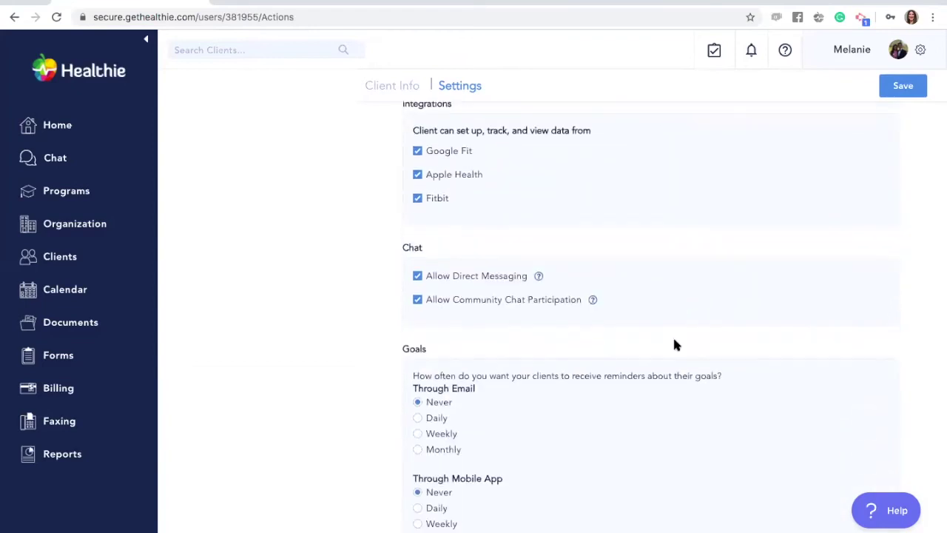
scroll(674, 344, up, 5)
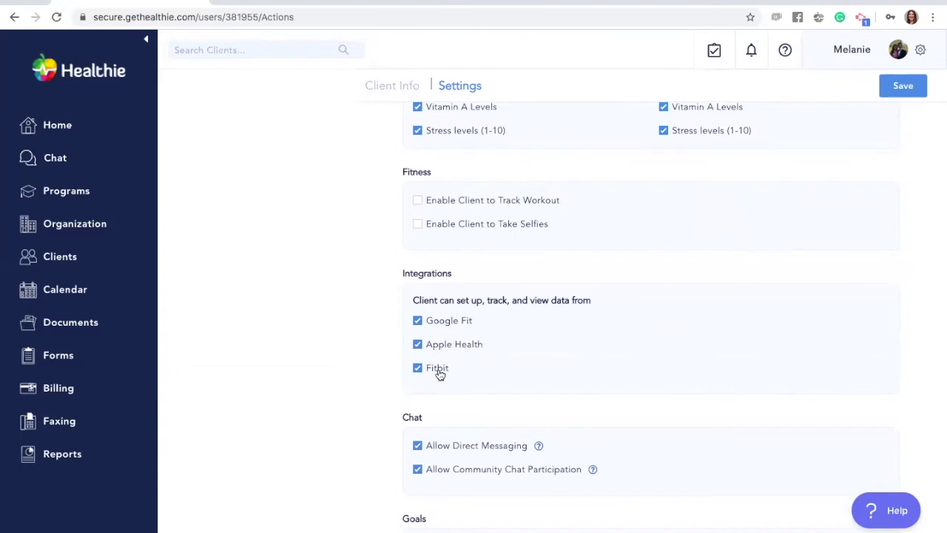
scroll(438, 374, down, 5)
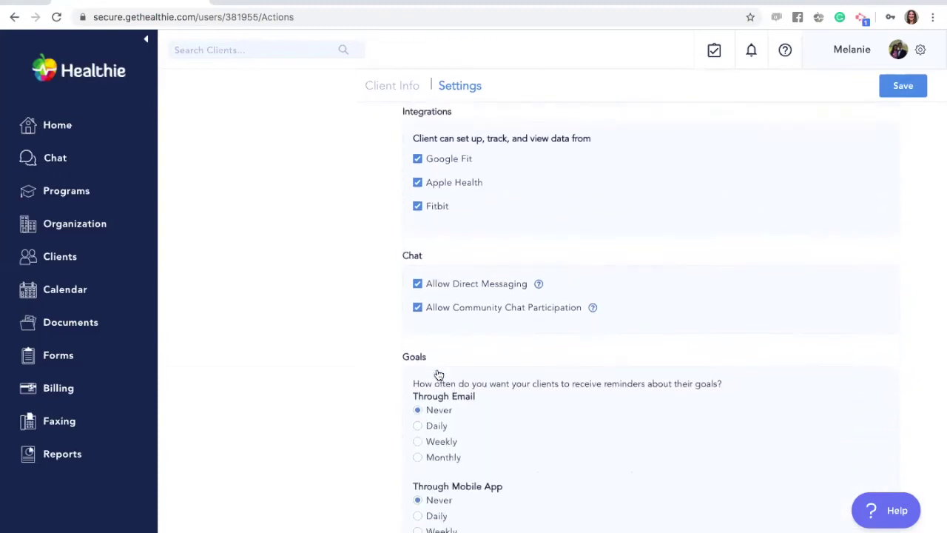
scroll(435, 364, up, 20)
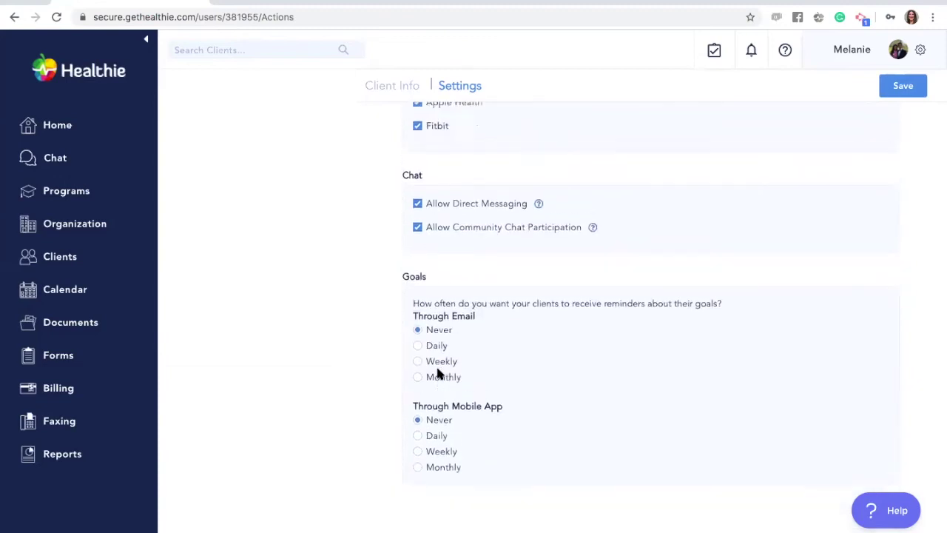
Step: Save the client's settings
click(901, 87)
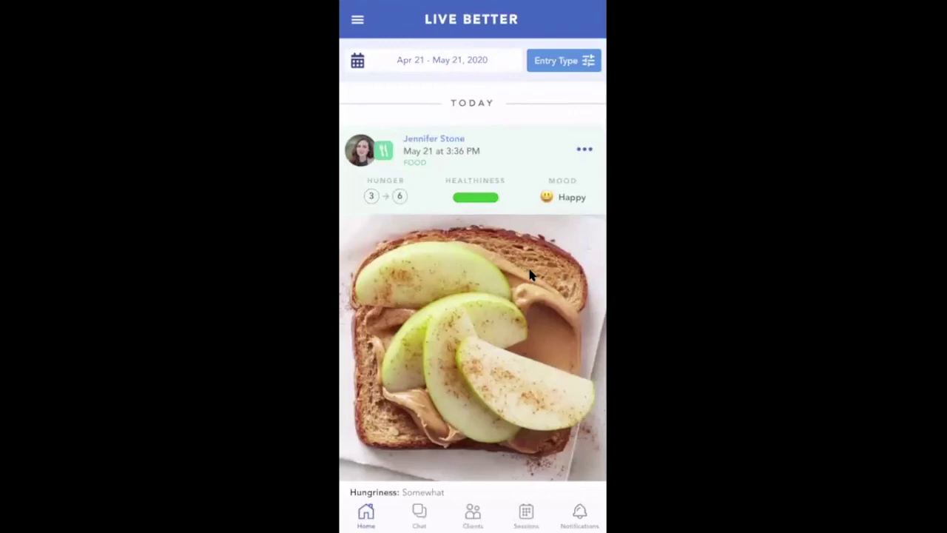
Step: Switch to the provider mobile app, look through the food entries in the home feed and view the details of the apple toast entry
scroll(528, 275, down, 10)
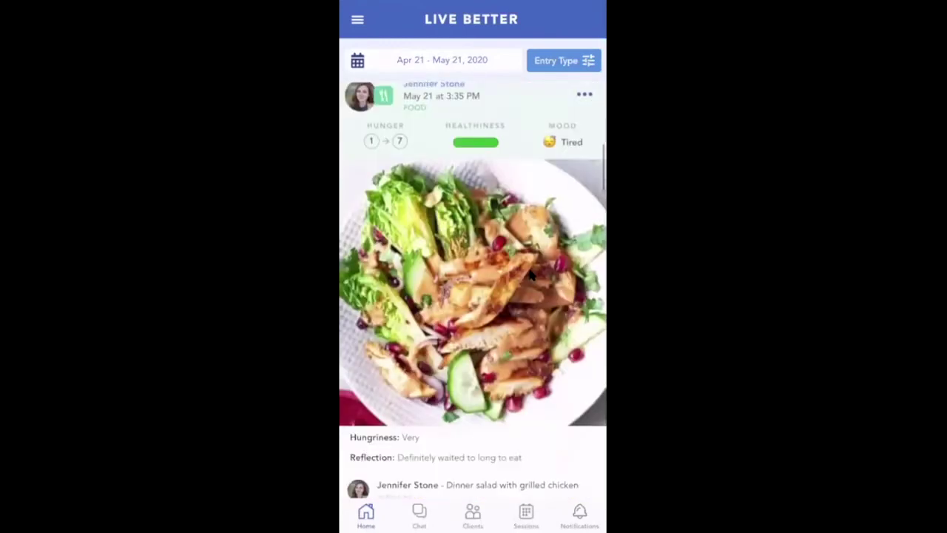
scroll(529, 275, down, 10)
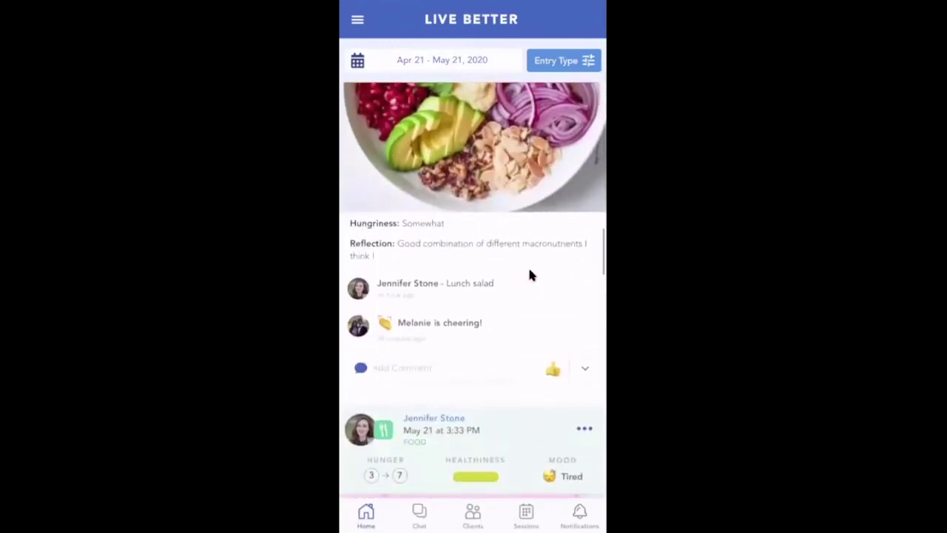
scroll(528, 275, down, 10)
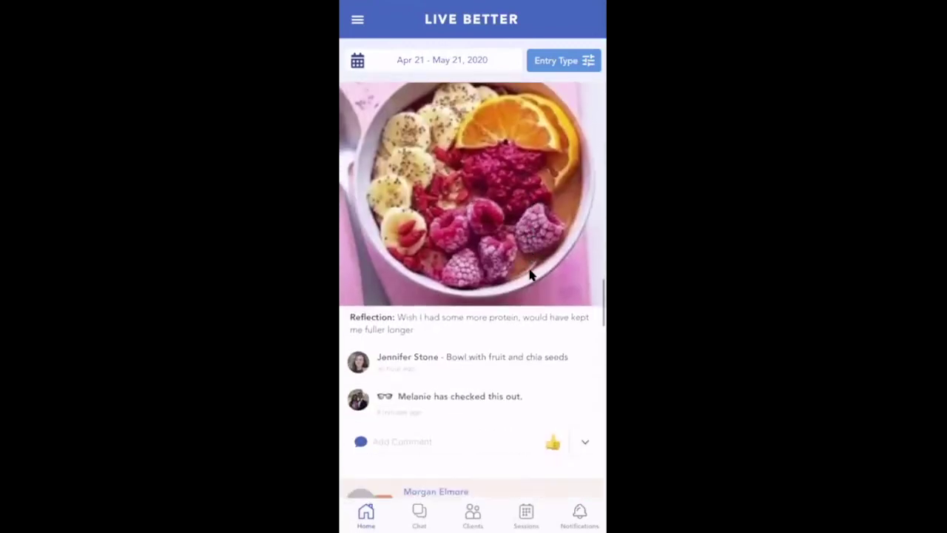
scroll(529, 275, up, 10)
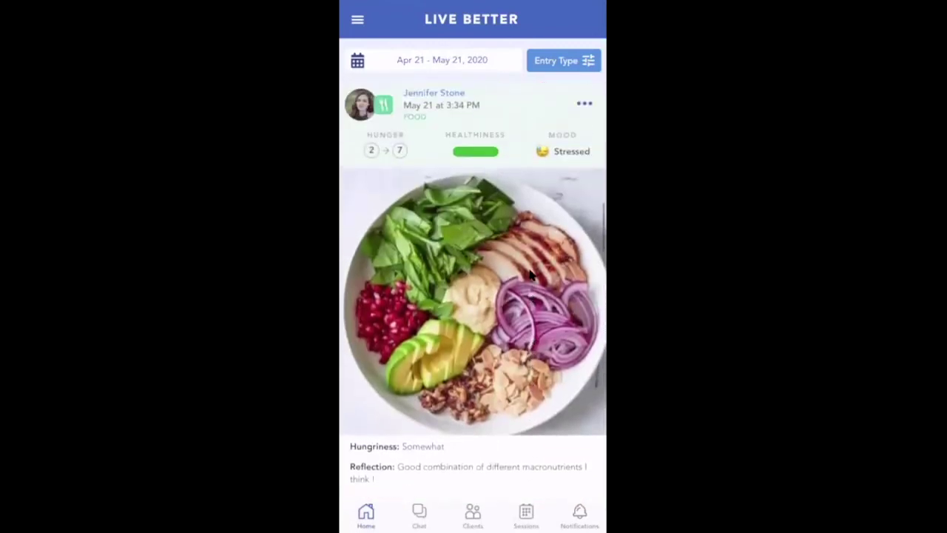
scroll(529, 276, up, 10)
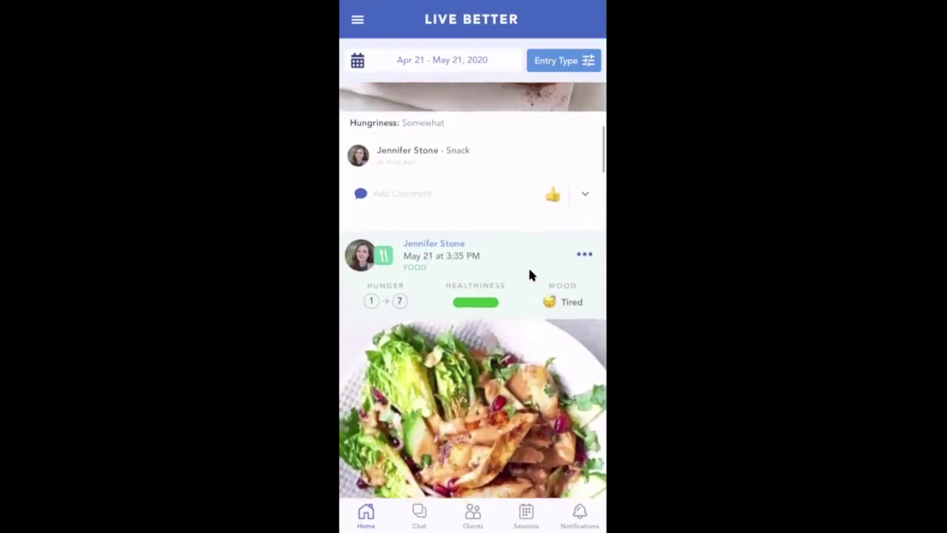
scroll(528, 276, up, 4)
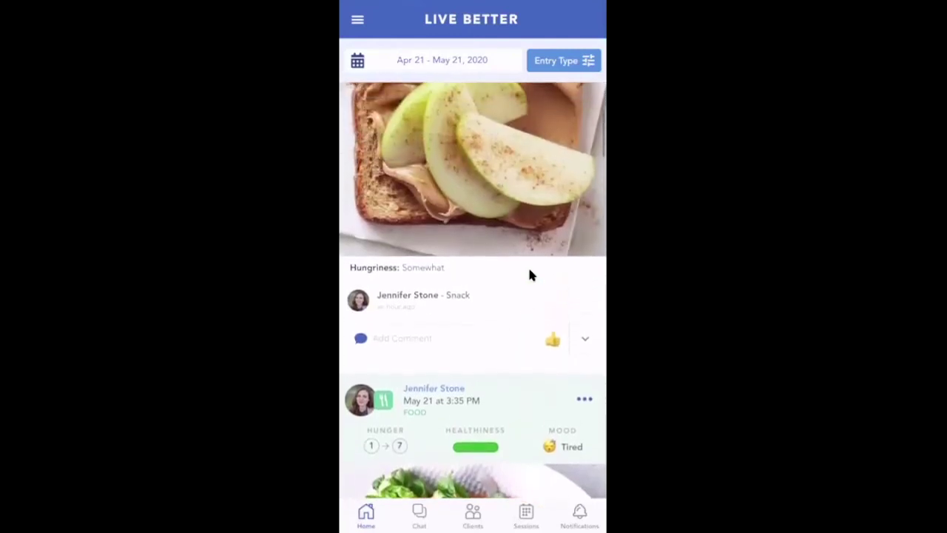
scroll(529, 275, up, 1)
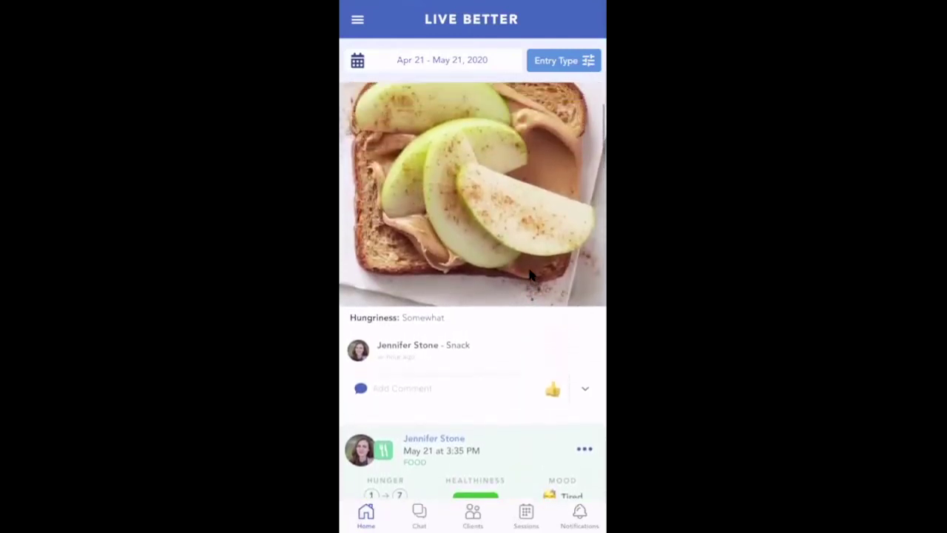
scroll(529, 275, up, 3)
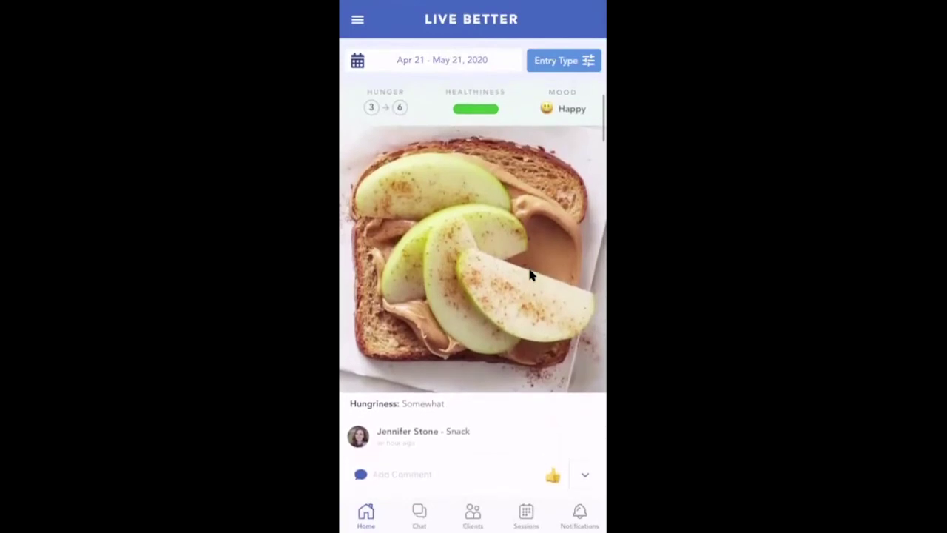
scroll(529, 275, up, 2)
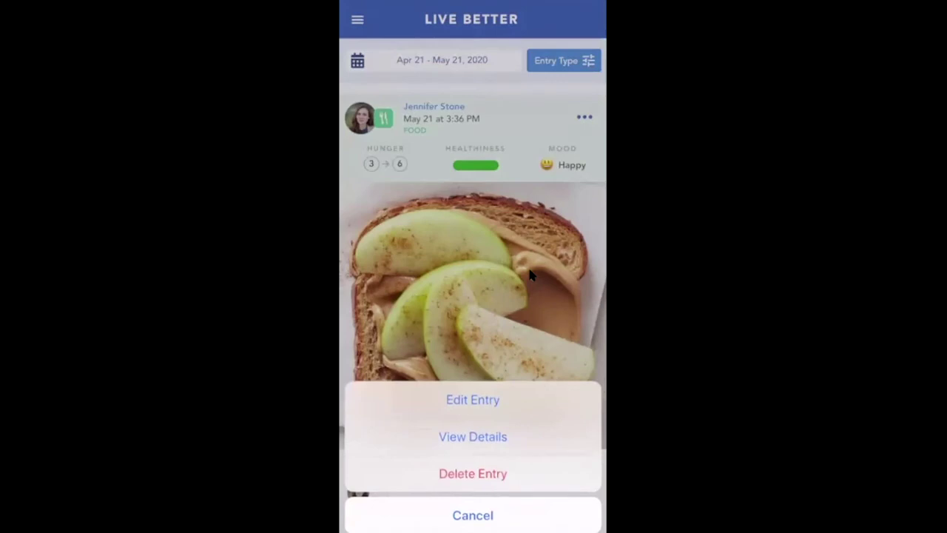
click(473, 436)
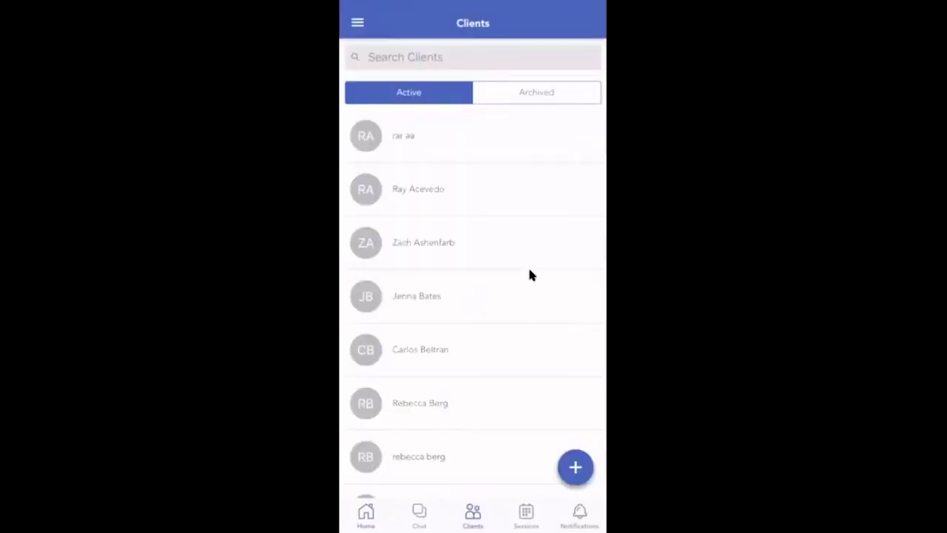
Step: Search the active clients by the client's last name and look through that client's journal entries
text(Stone)
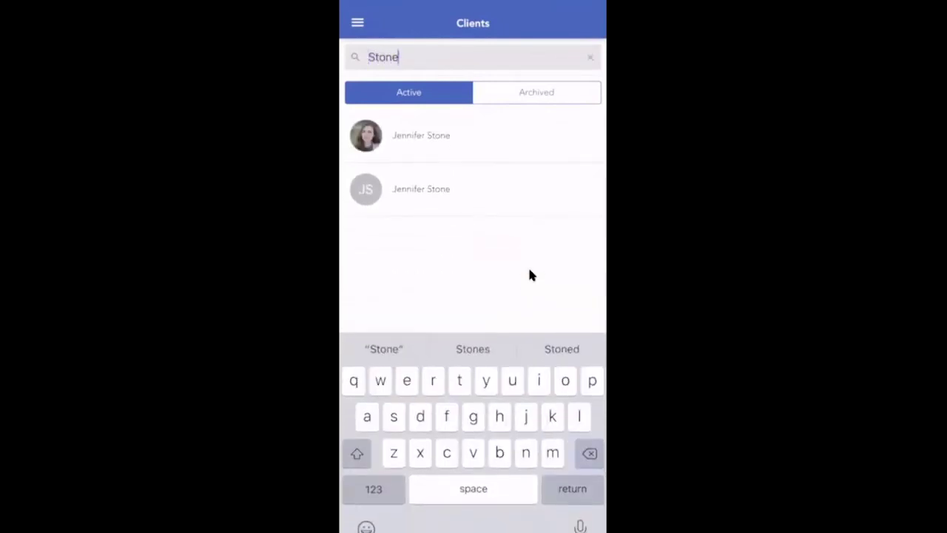
key(Return)
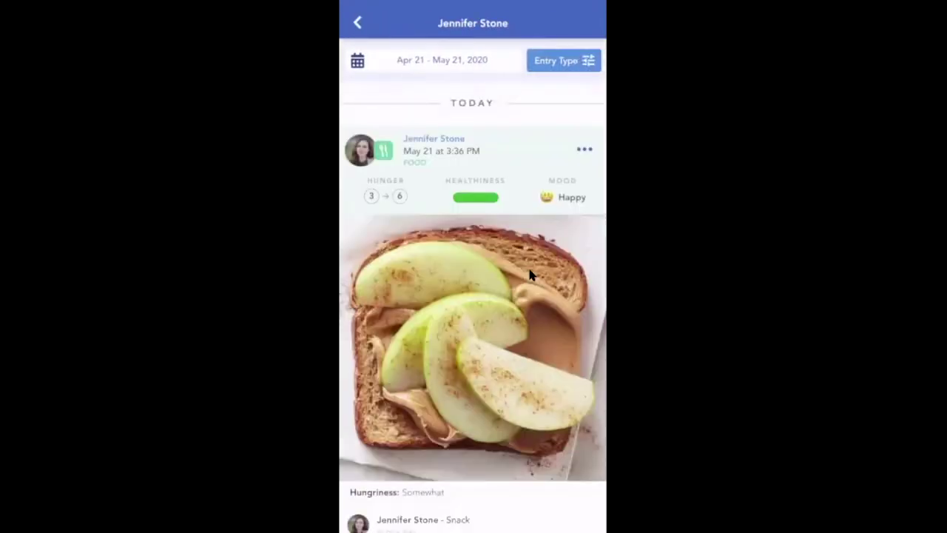
scroll(529, 275, down, 5)
scroll(529, 275, up, 5)
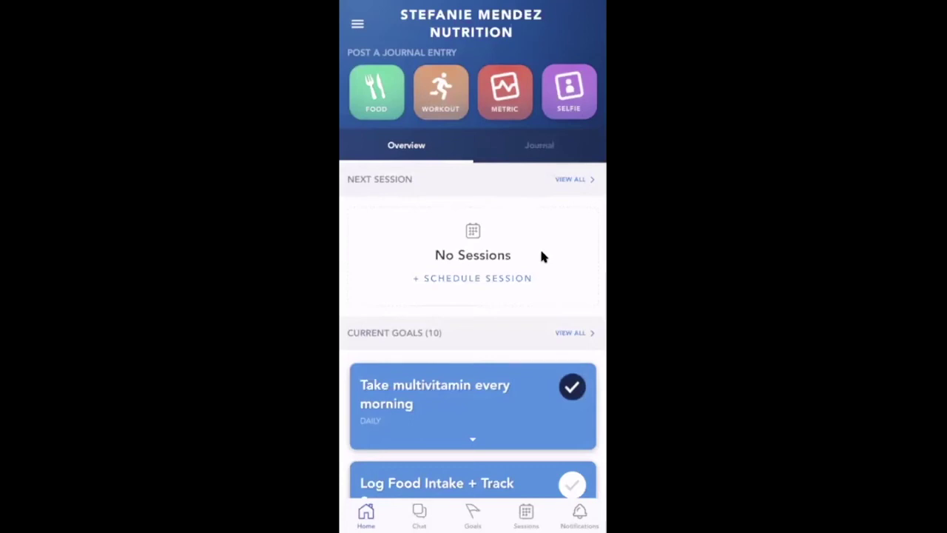
Step: In the client mobile app, post a Yoga workout with intensity 4 and a Weight metric of 140 lbs to the journal
scroll(540, 256, up, 2)
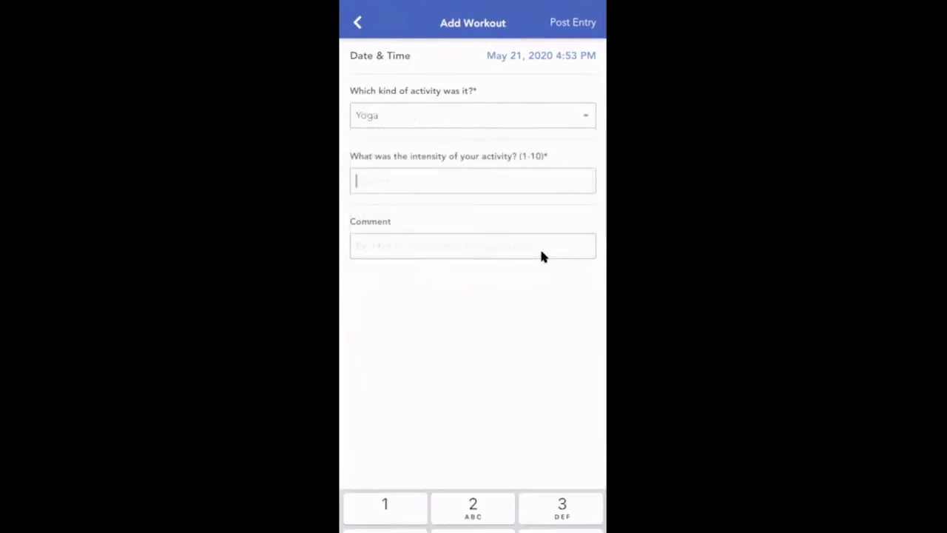
text(4)
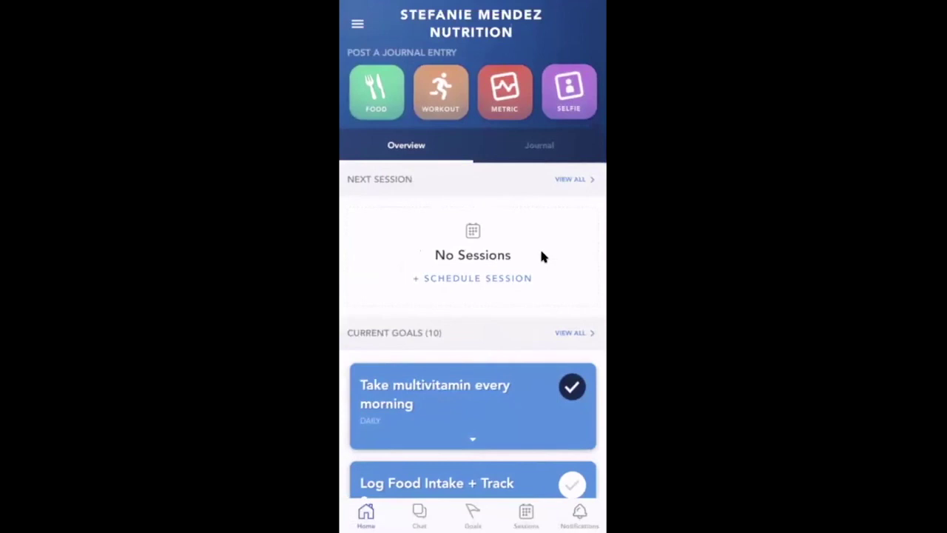
click(505, 92)
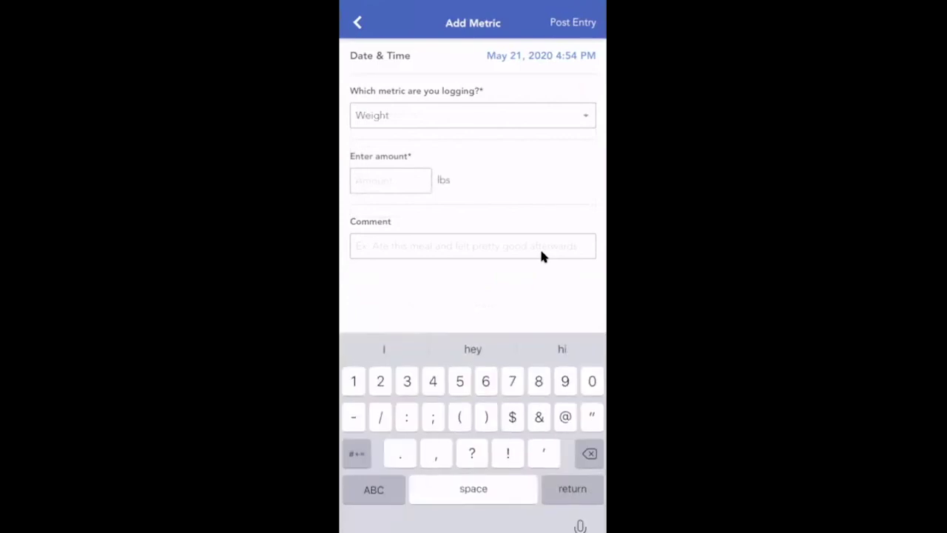
text(140)
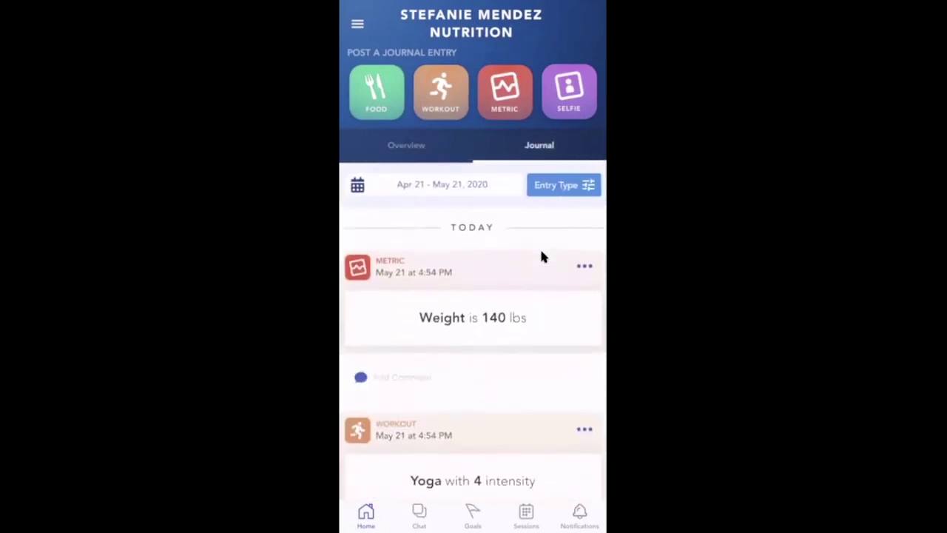
Step: Look through the metric, workout and food entries posted in the client's journal
scroll(542, 256, down, 10)
scroll(542, 256, down, 5)
scroll(541, 256, up, 5)
scroll(542, 256, up, 5)
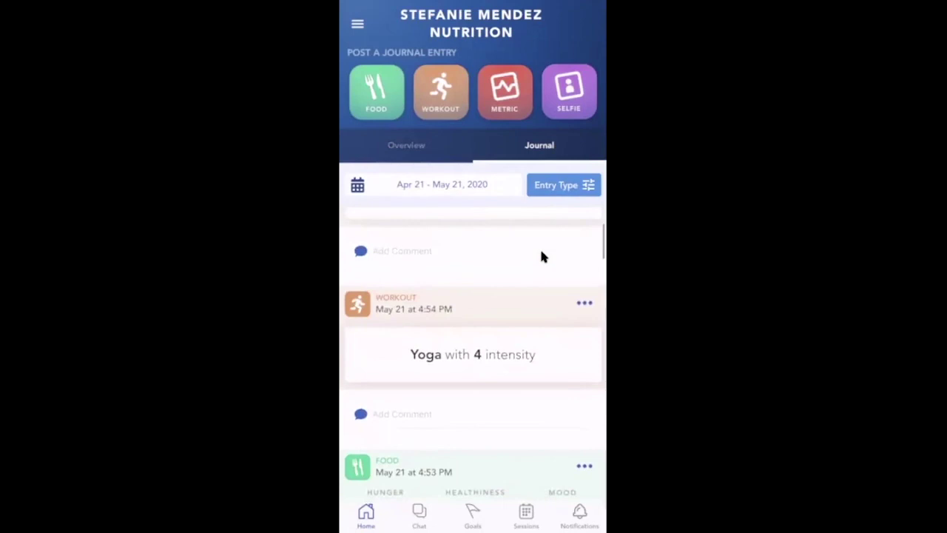